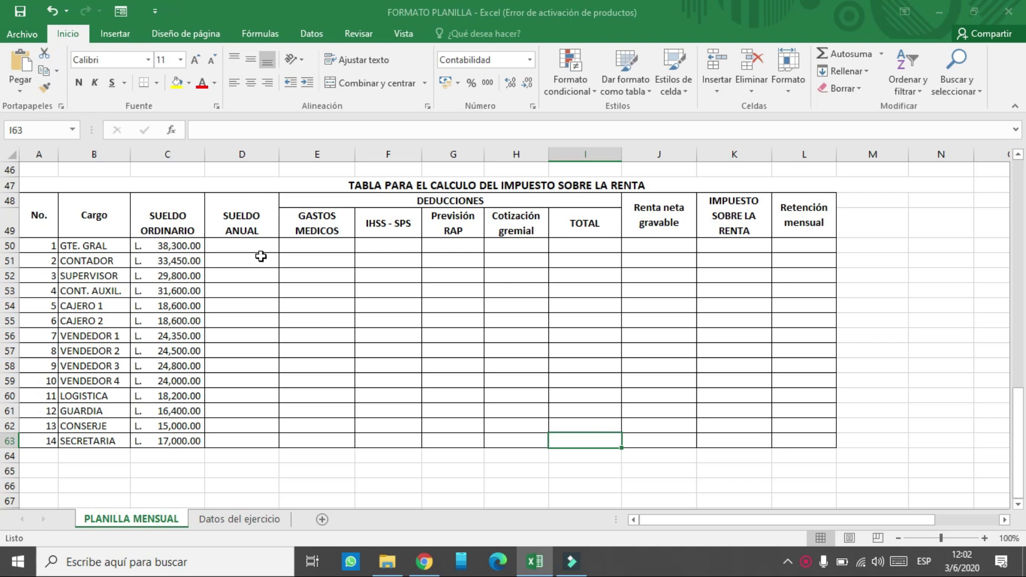
Calculate the SUELDO ANUAL in D50 with =C50*12 and fill the formula down to D63
{"action": "left_click", "coordinate": [259, 247]}
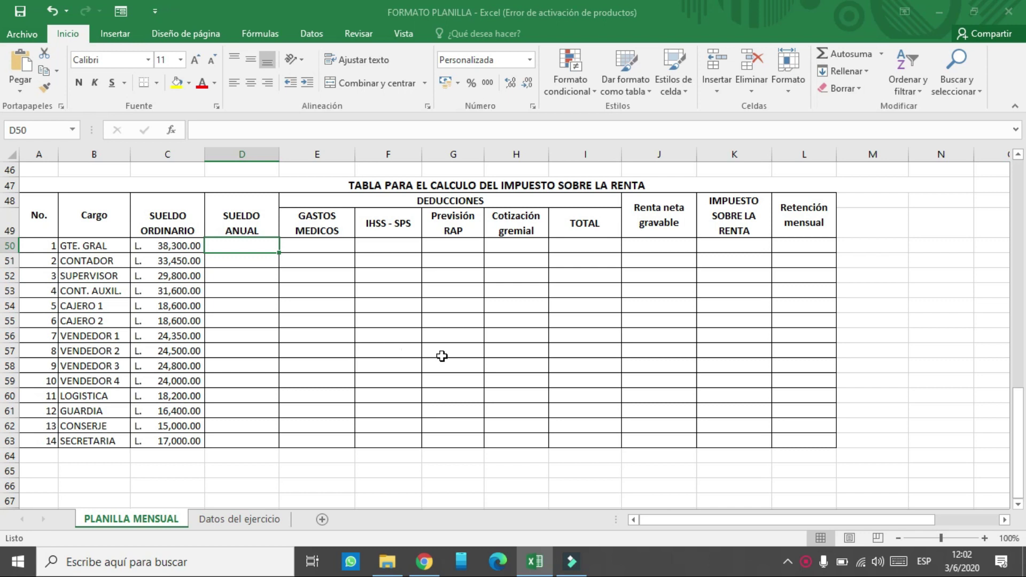
{"action": "scroll", "coordinate": [442, 356], "scroll_direction": "up", "scroll_amount": 15}
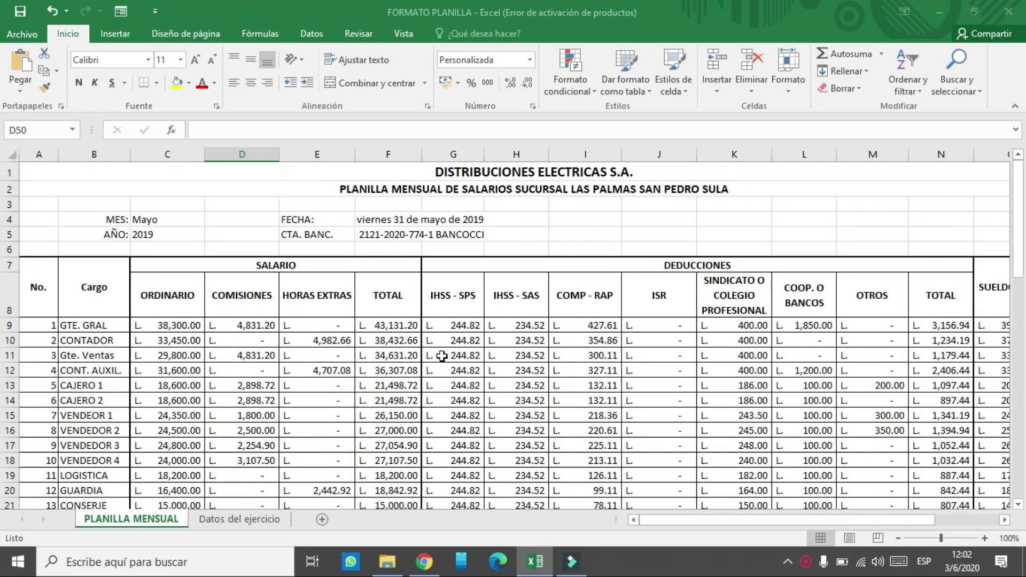
{"action": "scroll", "coordinate": [575, 409], "scroll_direction": "down", "scroll_amount": 9}
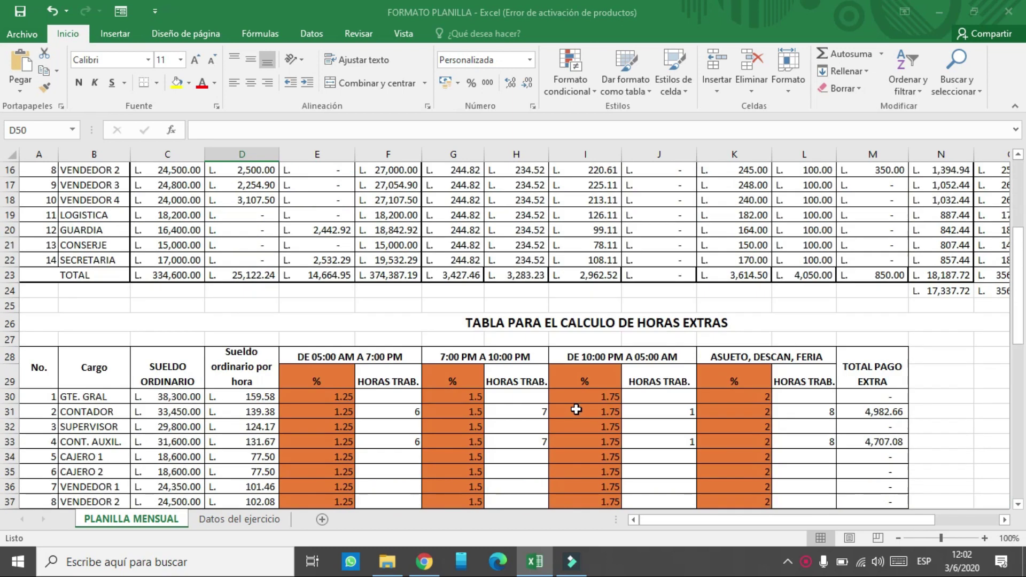
{"action": "scroll", "coordinate": [576, 409], "scroll_direction": "down", "scroll_amount": 6}
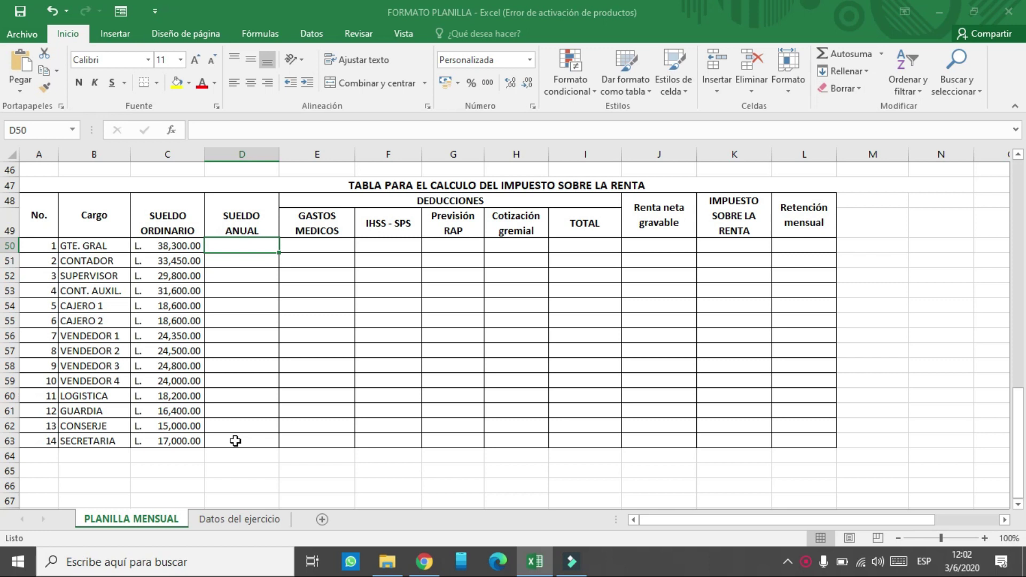
{"action": "type", "text": "="}
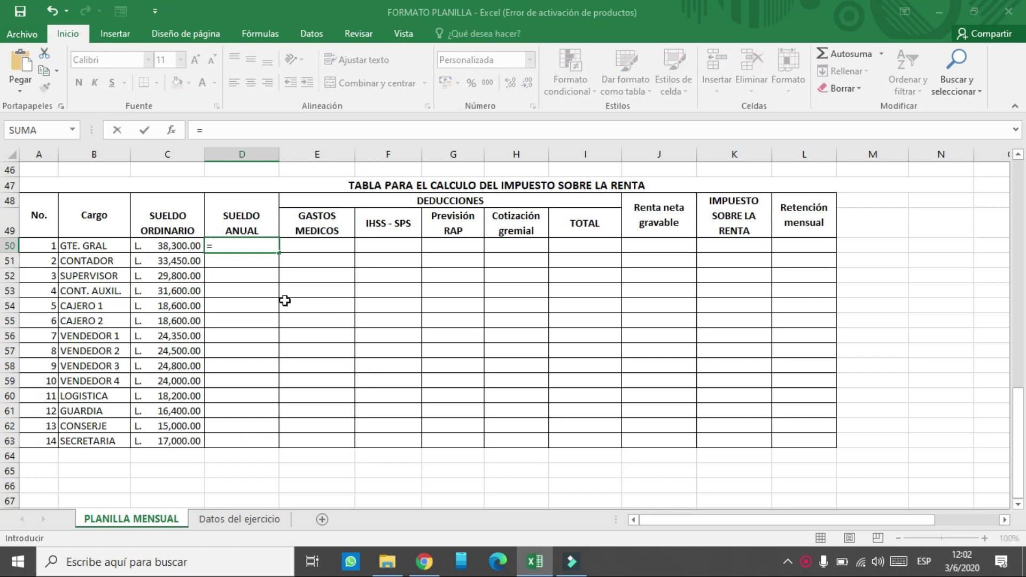
{"action": "left_click", "coordinate": [178, 246]}
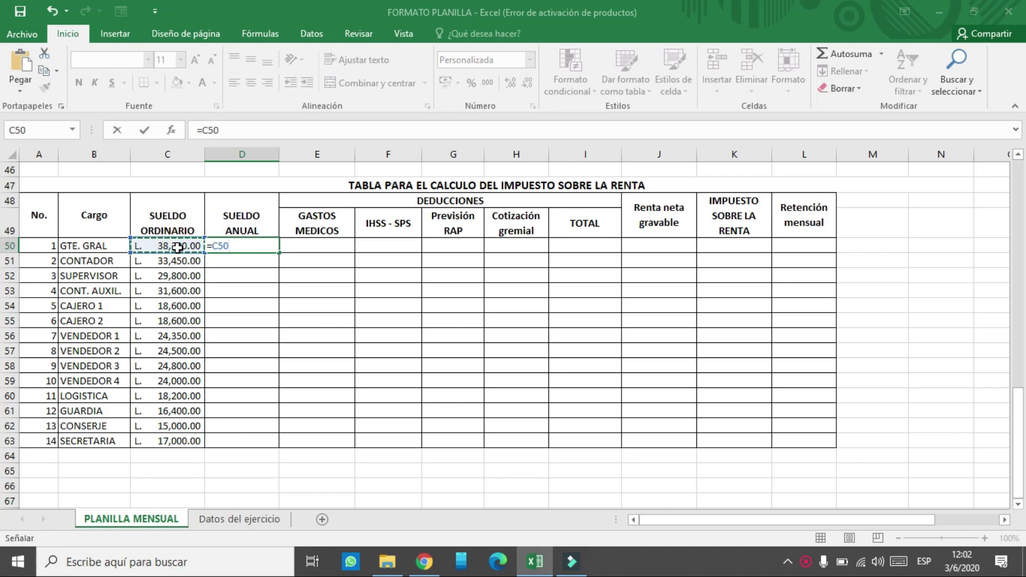
{"action": "type", "text": "*12"}
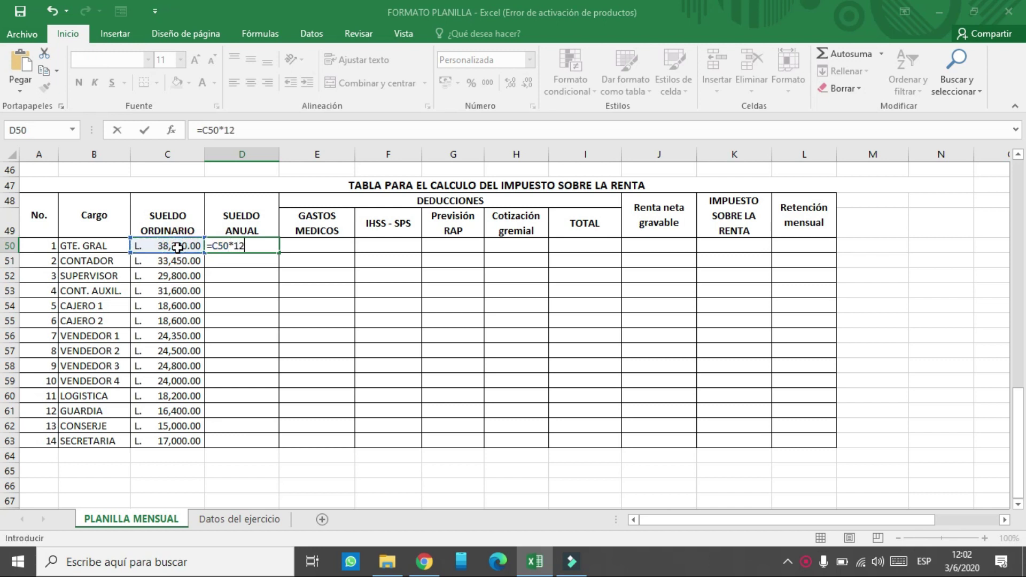
{"action": "key", "text": "Return"}
{"action": "left_click", "coordinate": [242, 247]}
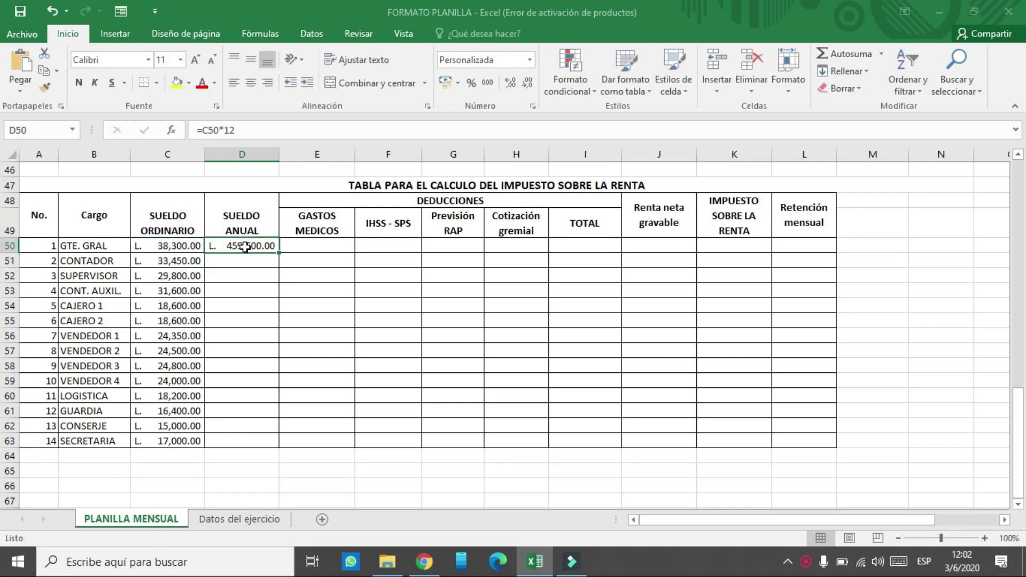
{"action": "left_click_drag", "start_coordinate": [279, 255], "coordinate": [269, 443]}
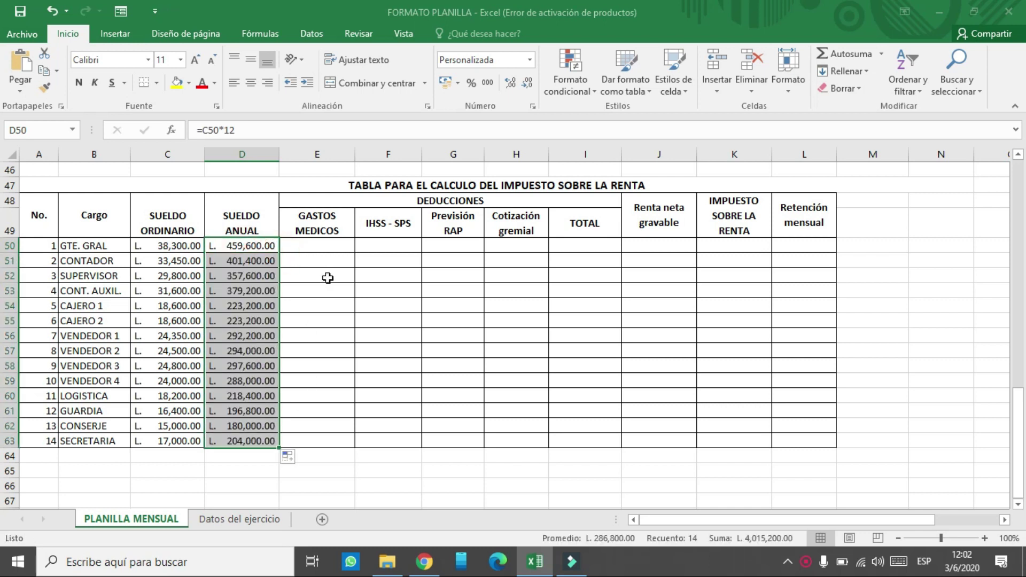
Enter 40000 as the GASTOS MEDICOS deduction in E50 and copy it down to E63
{"action": "left_click", "coordinate": [321, 245]}
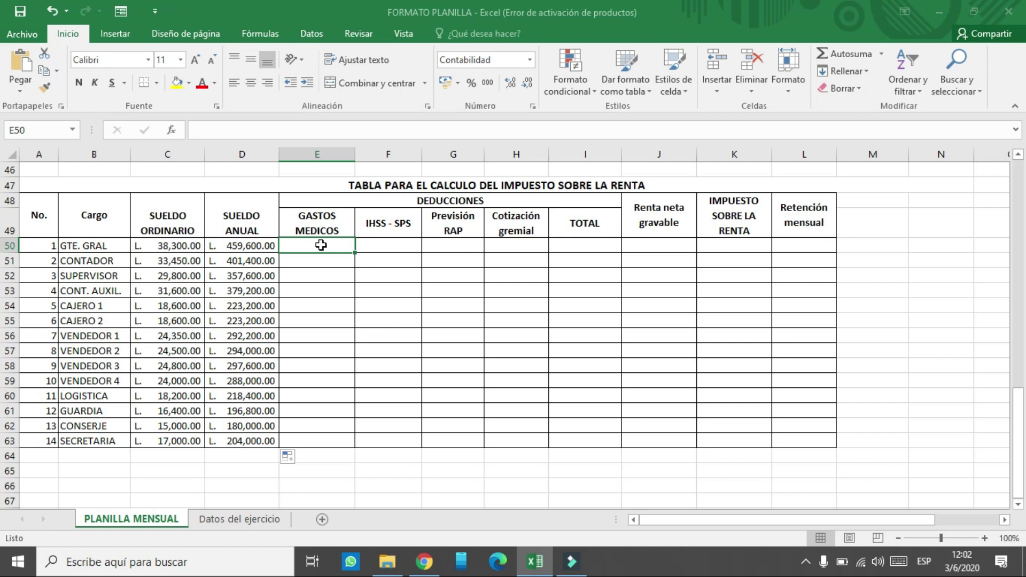
{"action": "type", "text": "40000"}
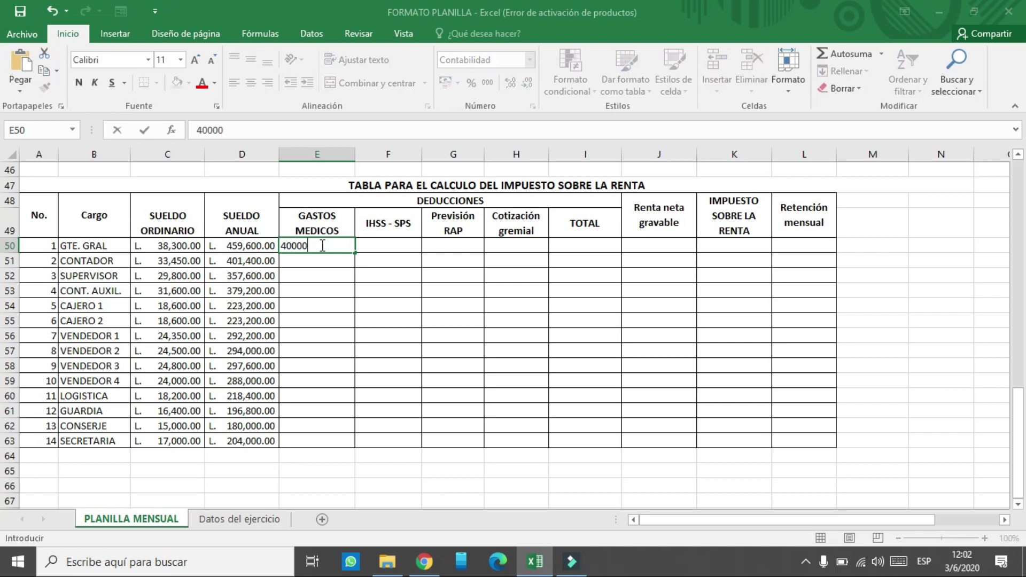
{"action": "key", "text": "Return"}
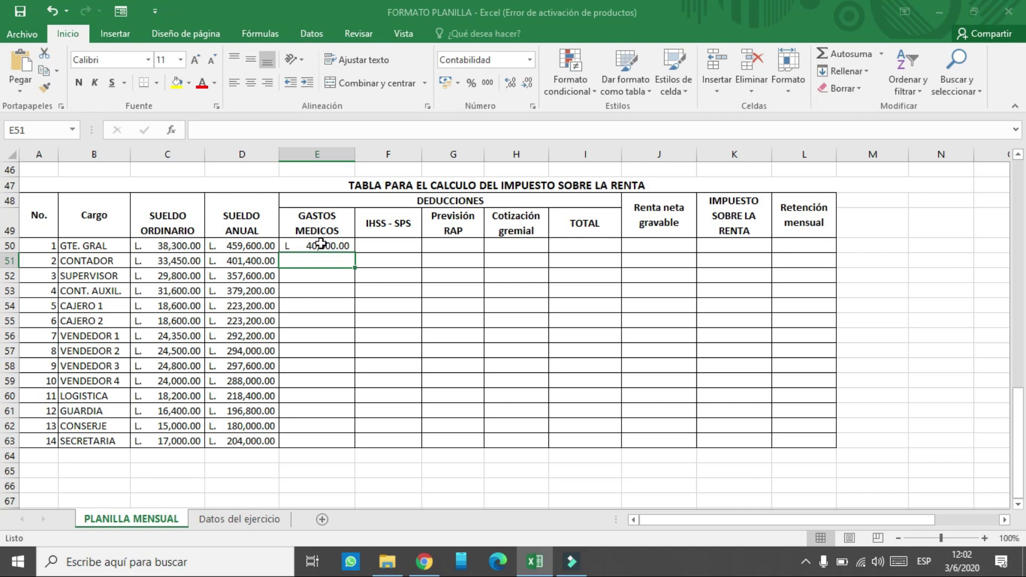
{"action": "left_click", "coordinate": [320, 244]}
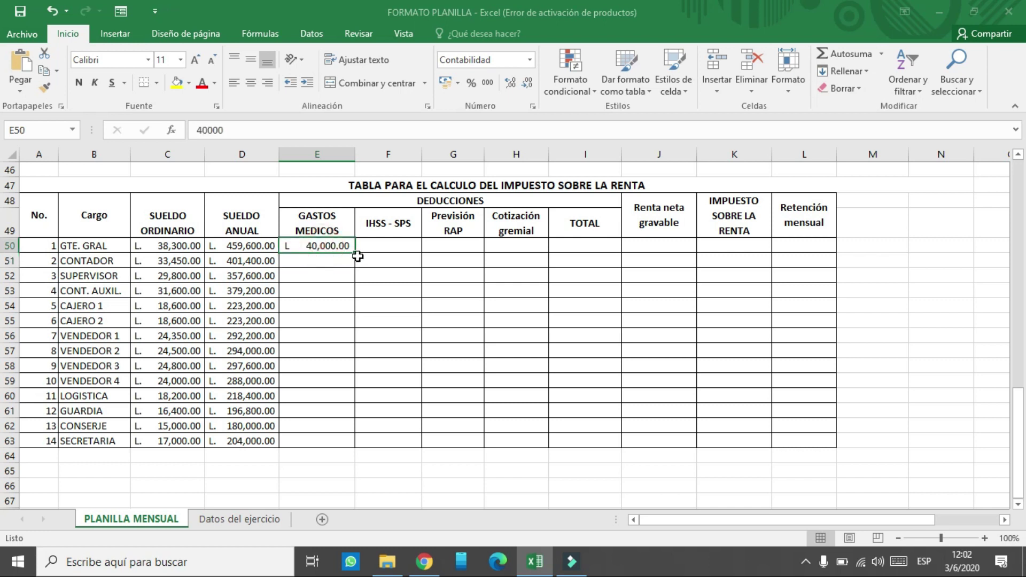
{"action": "left_click_drag", "start_coordinate": [358, 255], "coordinate": [350, 444]}
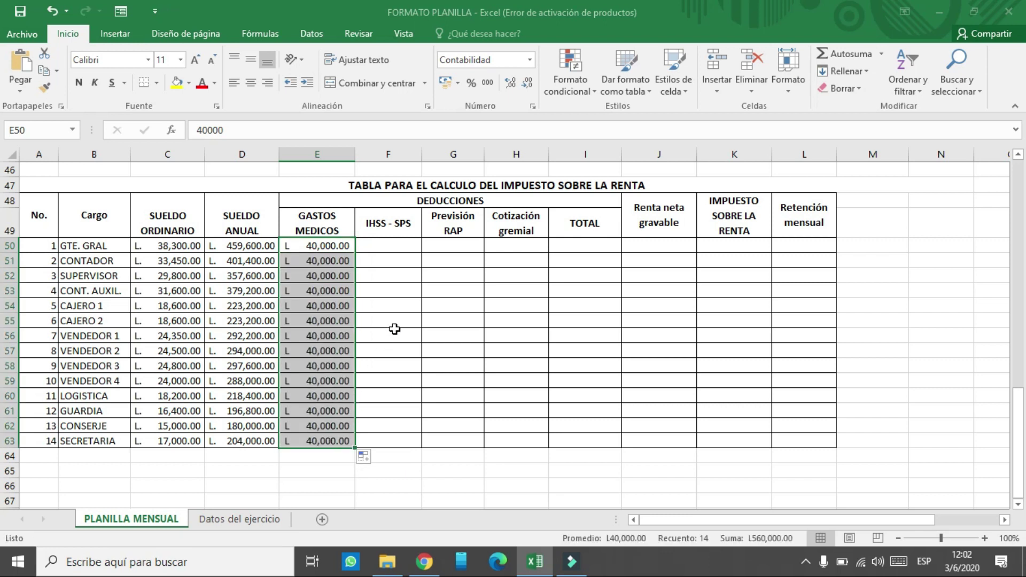
{"action": "left_click", "coordinate": [320, 353]}
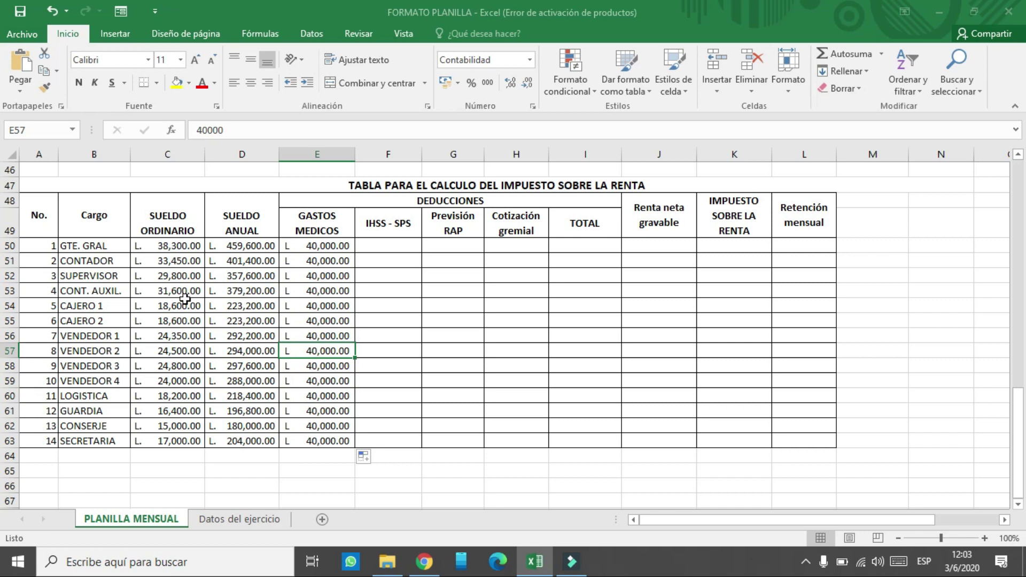
Calculate the annual IHSS - SPS deduction in F50 from the monthly payroll with =G9*12 and fill it down to F63
{"action": "left_click", "coordinate": [388, 246]}
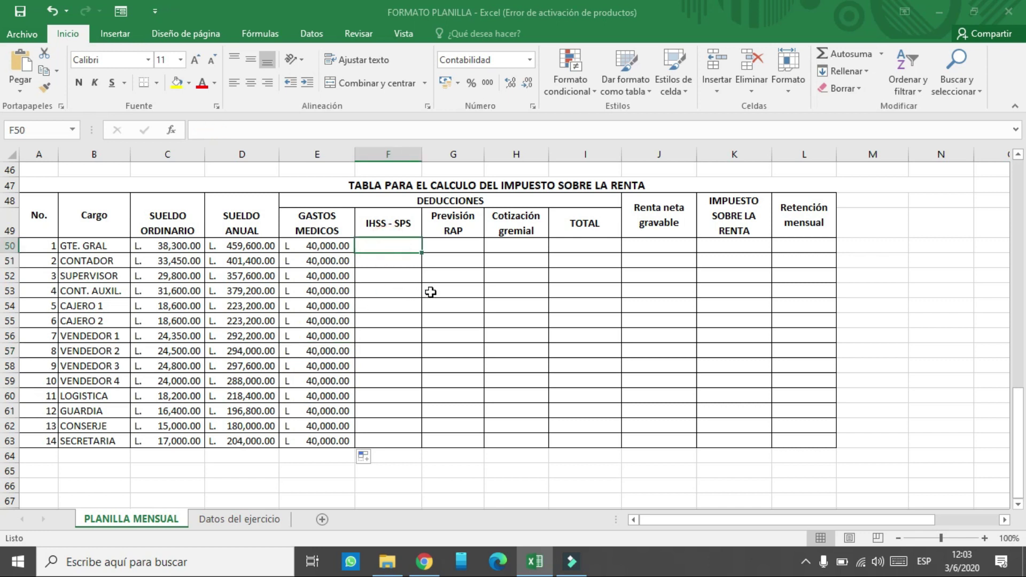
{"action": "scroll", "coordinate": [431, 291], "scroll_direction": "up", "scroll_amount": 6}
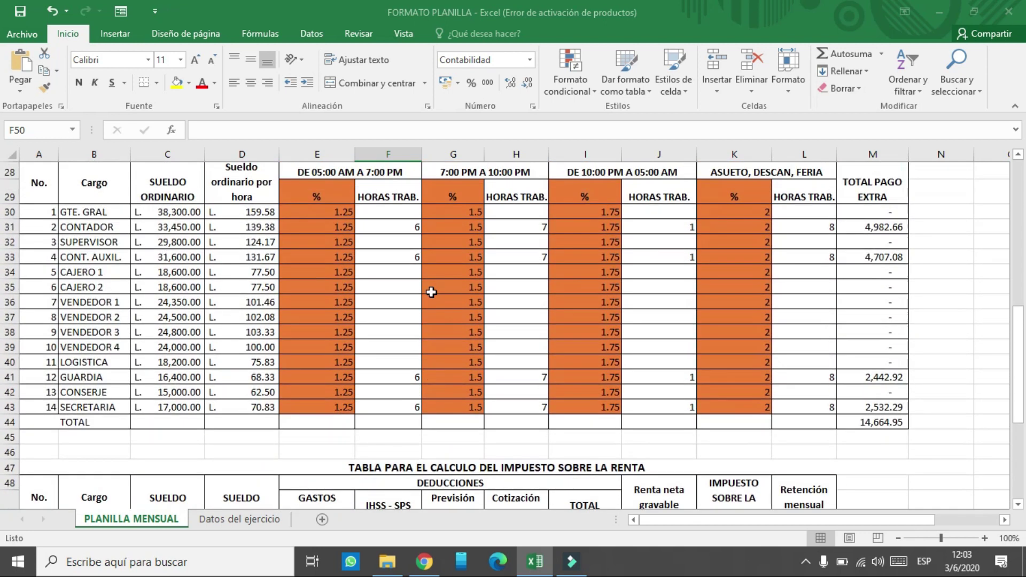
{"action": "scroll", "coordinate": [431, 291], "scroll_direction": "up", "scroll_amount": 8}
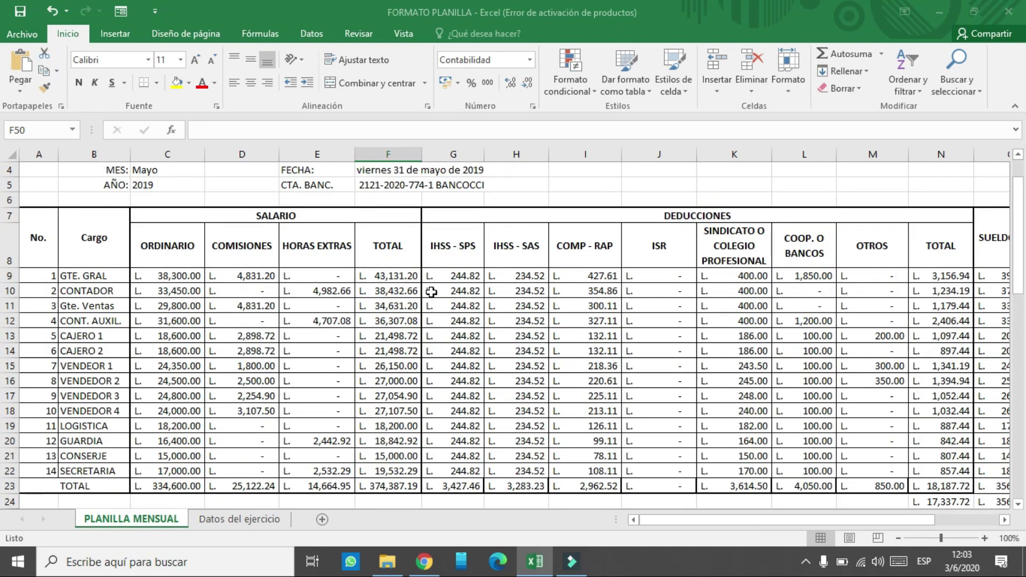
{"action": "left_click", "coordinate": [466, 276]}
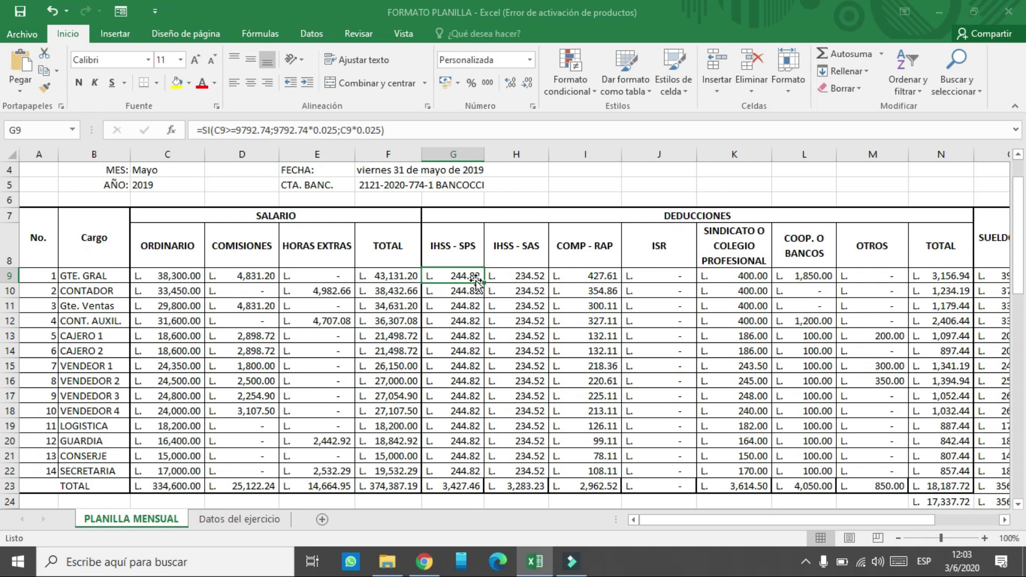
{"action": "scroll", "coordinate": [475, 280], "scroll_direction": "down", "scroll_amount": 14}
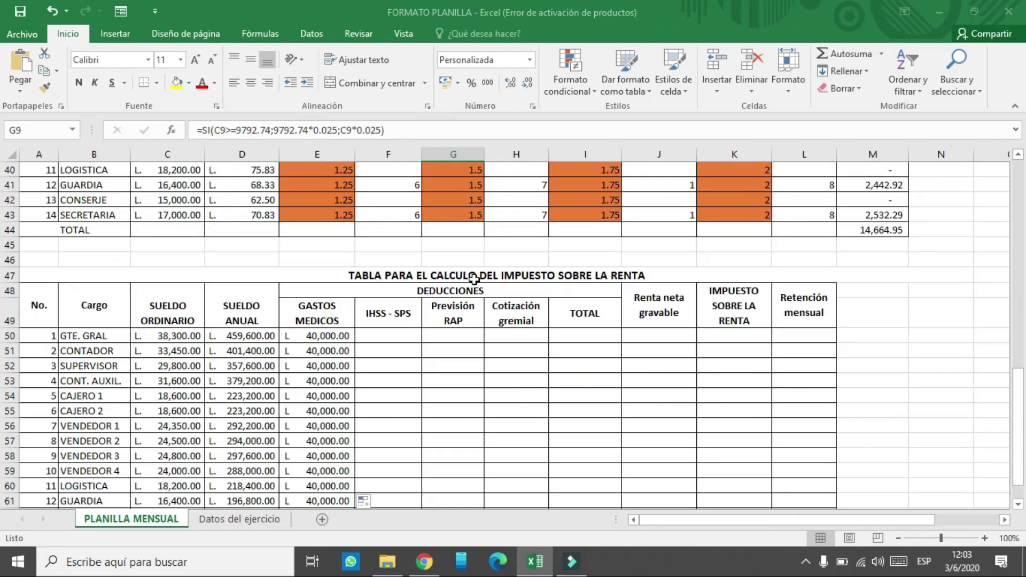
{"action": "left_click", "coordinate": [397, 248]}
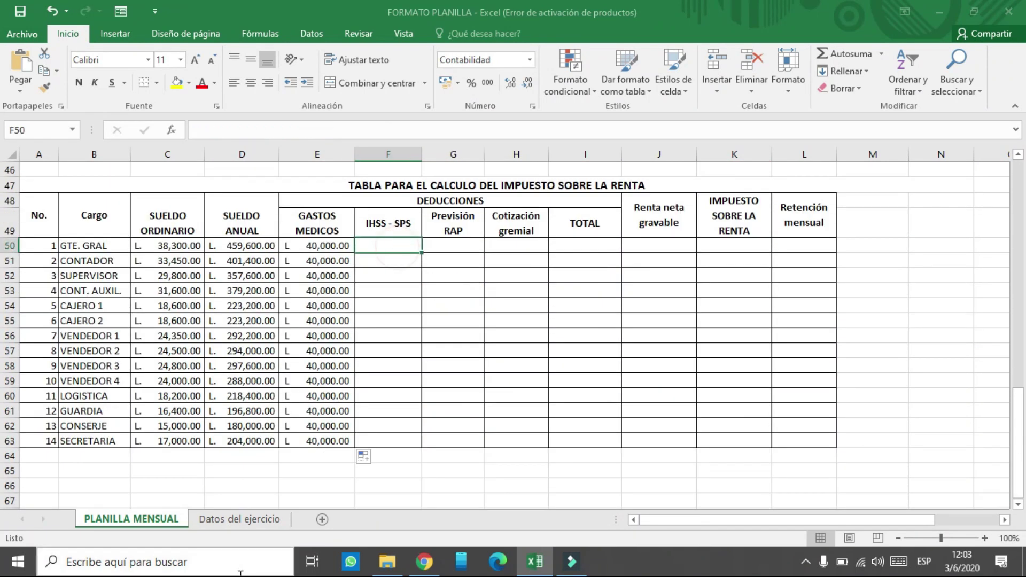
{"action": "type", "text": "="}
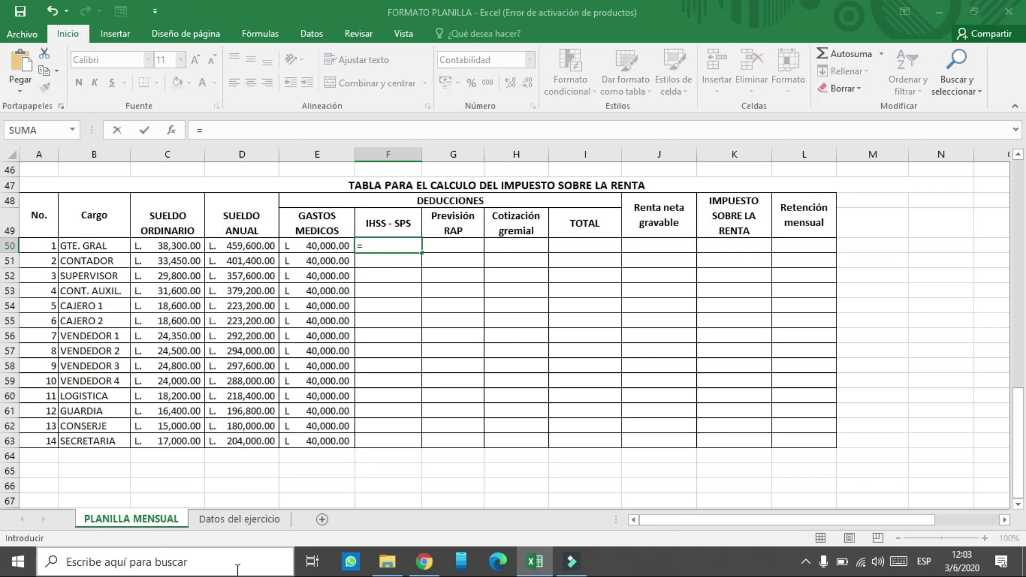
{"action": "scroll", "coordinate": [514, 319], "scroll_direction": "up", "scroll_amount": 6}
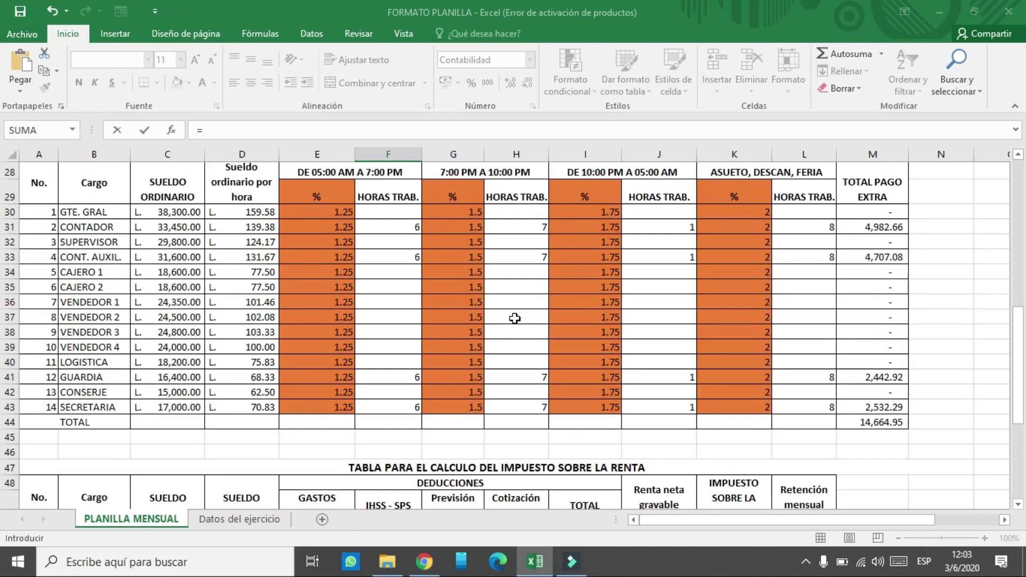
{"action": "scroll", "coordinate": [514, 318], "scroll_direction": "up", "scroll_amount": 9}
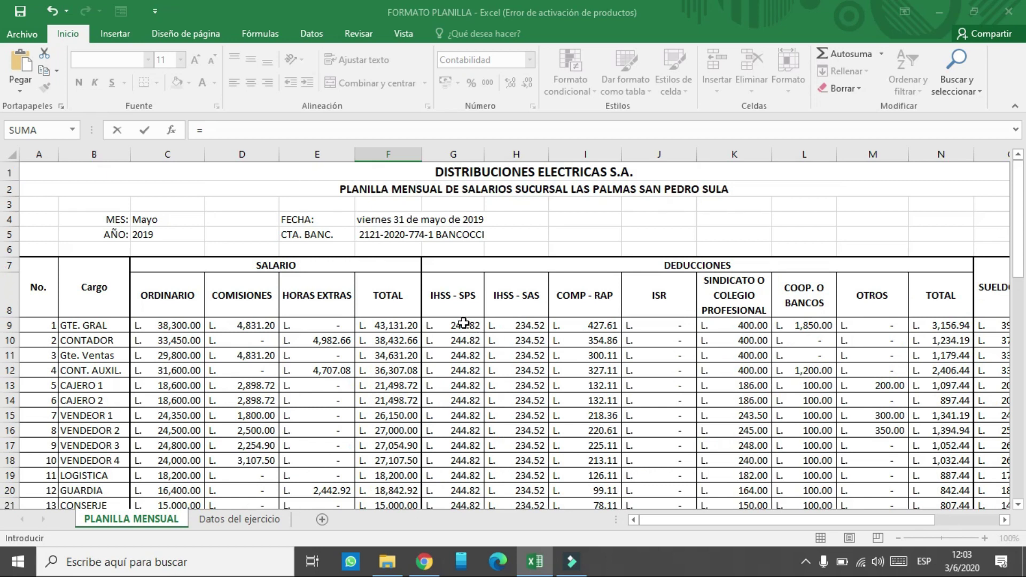
{"action": "left_click", "coordinate": [468, 327]}
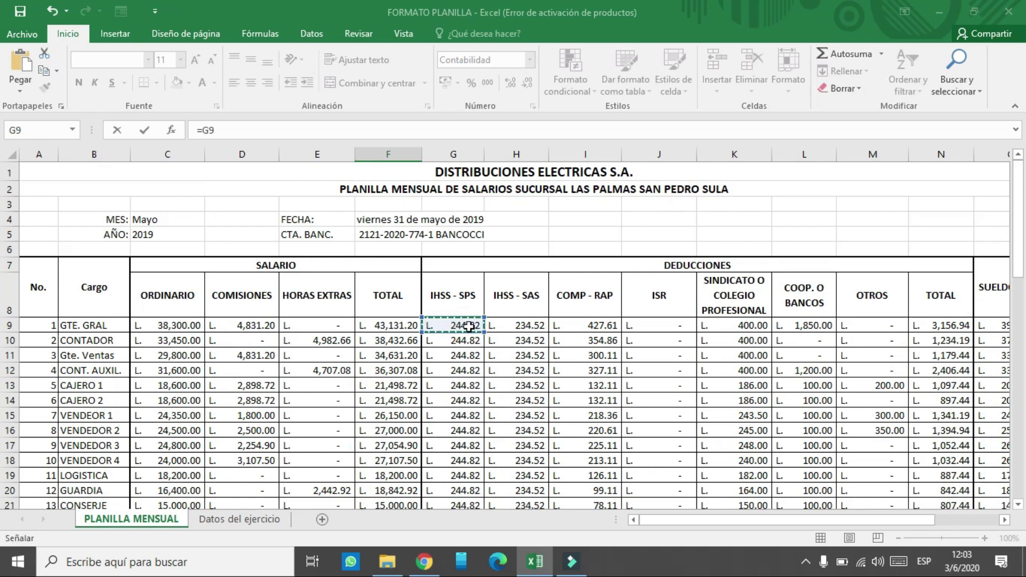
{"action": "scroll", "coordinate": [468, 328], "scroll_direction": "down", "scroll_amount": 5}
{"action": "scroll", "coordinate": [469, 327], "scroll_direction": "down", "scroll_amount": 8}
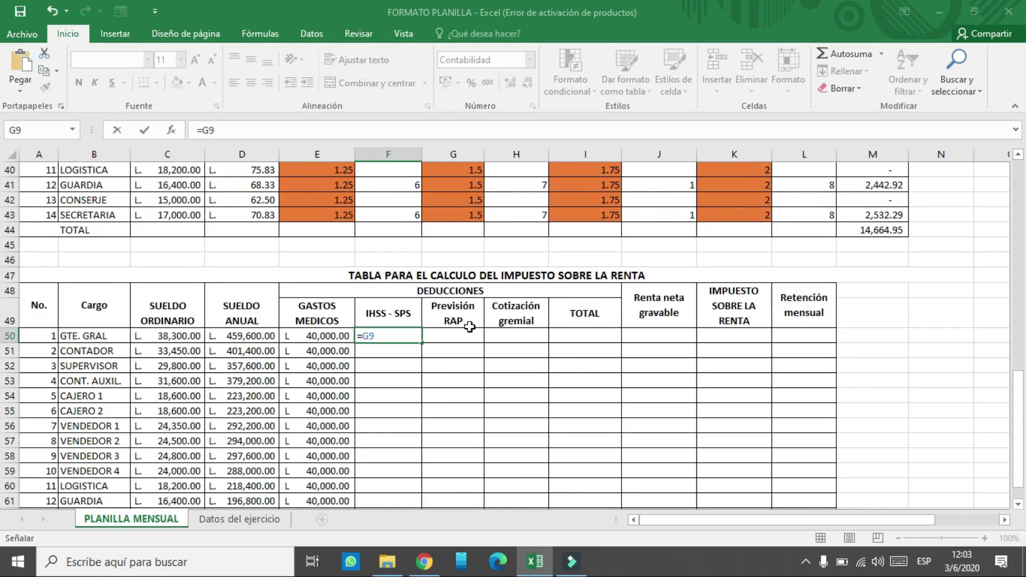
{"action": "type", "text": "*"}
{"action": "key", "text": "Return"}
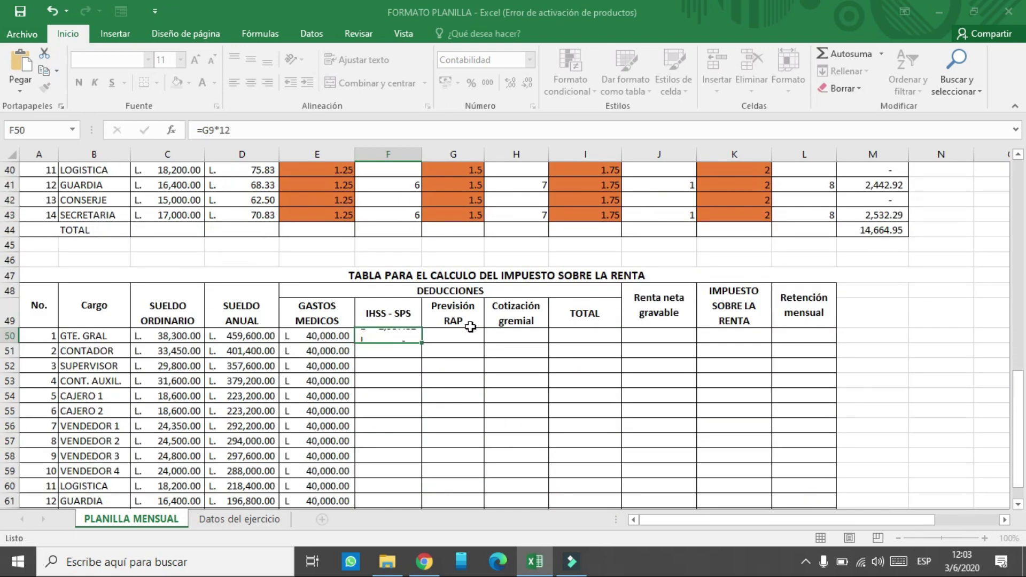
{"action": "left_click", "coordinate": [417, 337]}
{"action": "left_click_drag", "start_coordinate": [422, 340], "coordinate": [408, 489]}
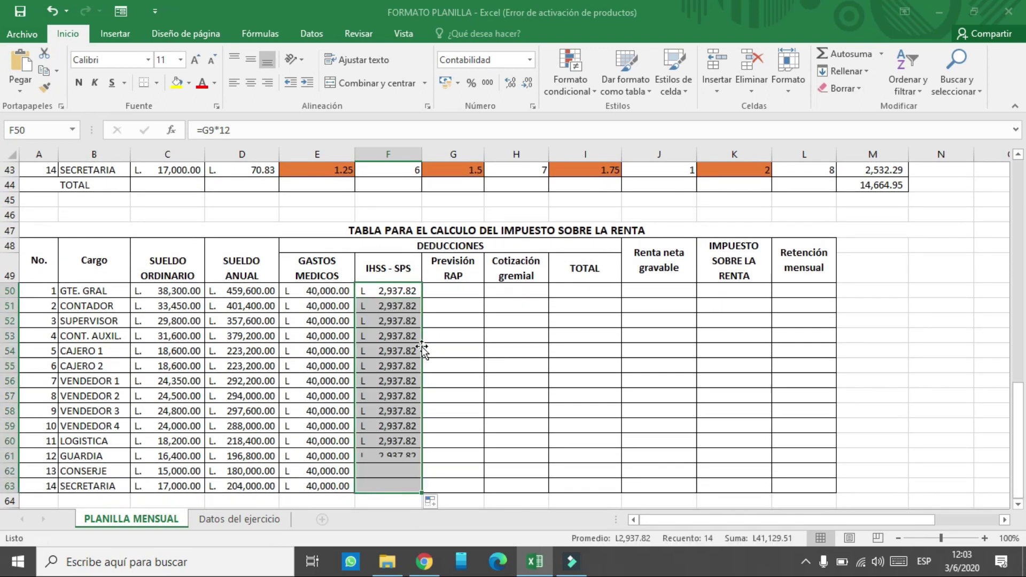
Calculate the annual Previsión RAP deduction in G50 from the payroll's COMP - RAP amount with =I9*12 and fill it down to G63
{"action": "left_click", "coordinate": [453, 292]}
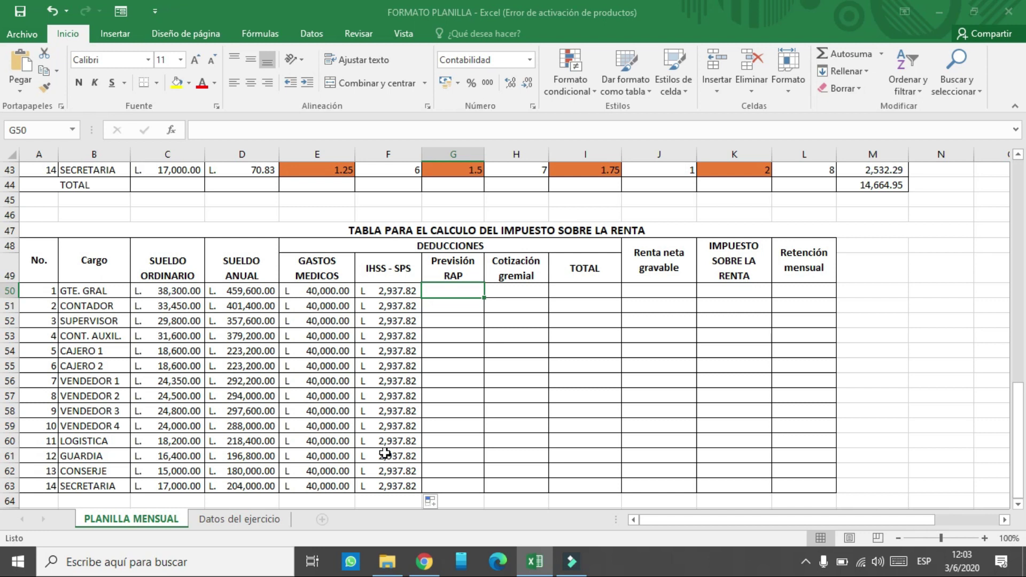
{"action": "type", "text": "="}
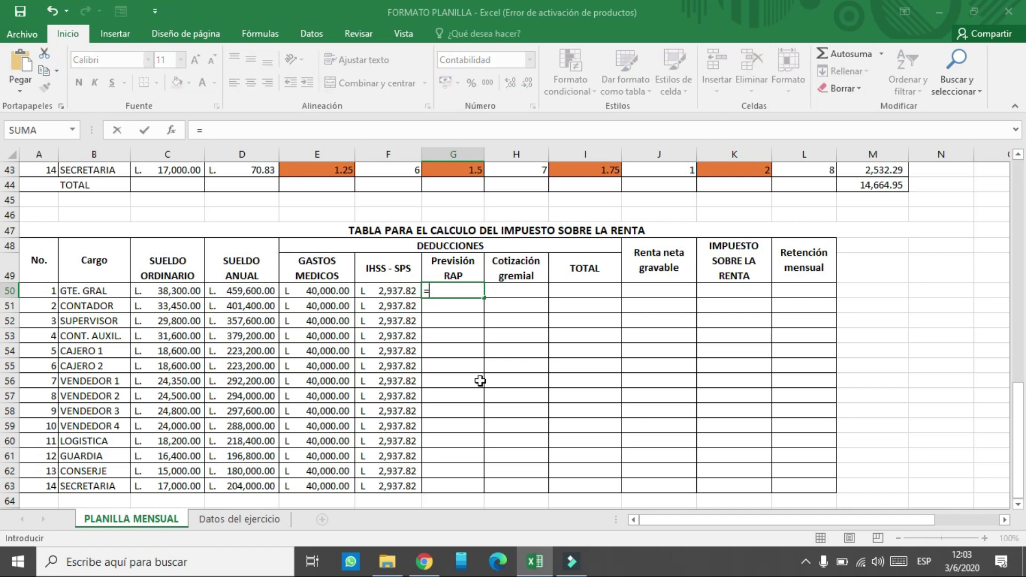
{"action": "scroll", "coordinate": [480, 379], "scroll_direction": "up", "scroll_amount": 13}
{"action": "scroll", "coordinate": [480, 379], "scroll_direction": "up", "scroll_amount": 1}
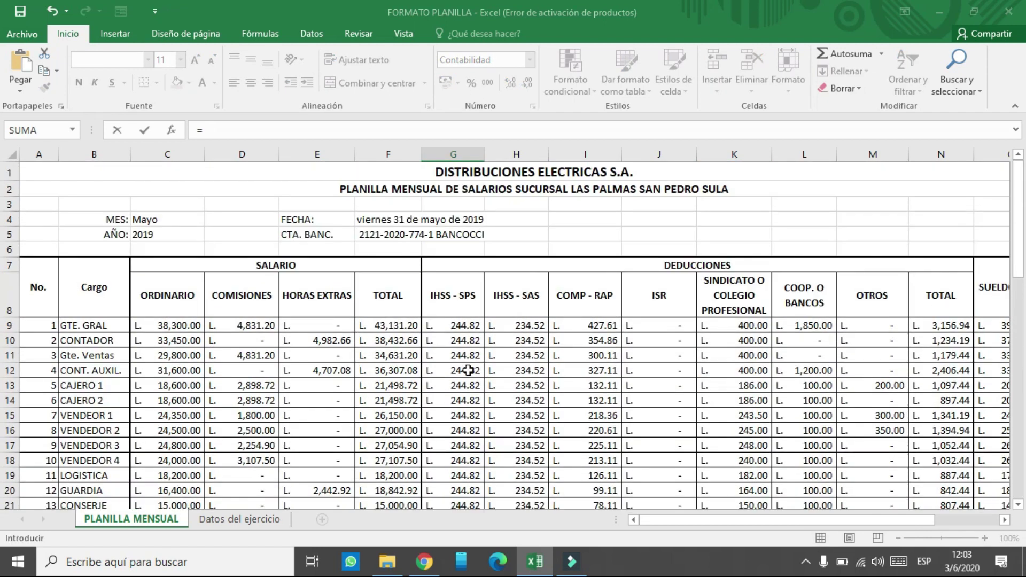
{"action": "left_click", "coordinate": [587, 325]}
{"action": "scroll", "coordinate": [498, 426], "scroll_direction": "down", "scroll_amount": 3}
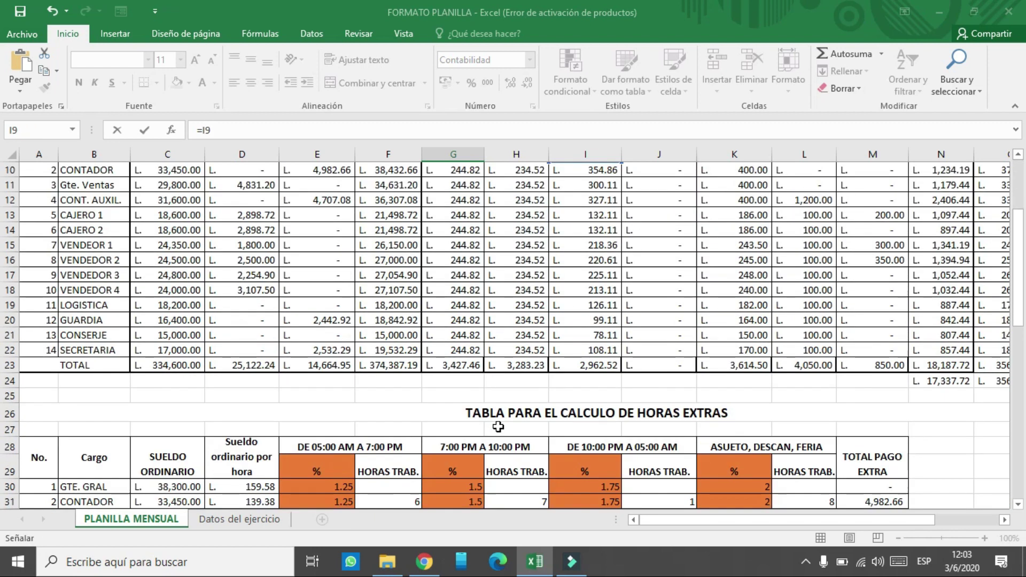
{"action": "type", "text": "*12"}
{"action": "key", "text": "Return"}
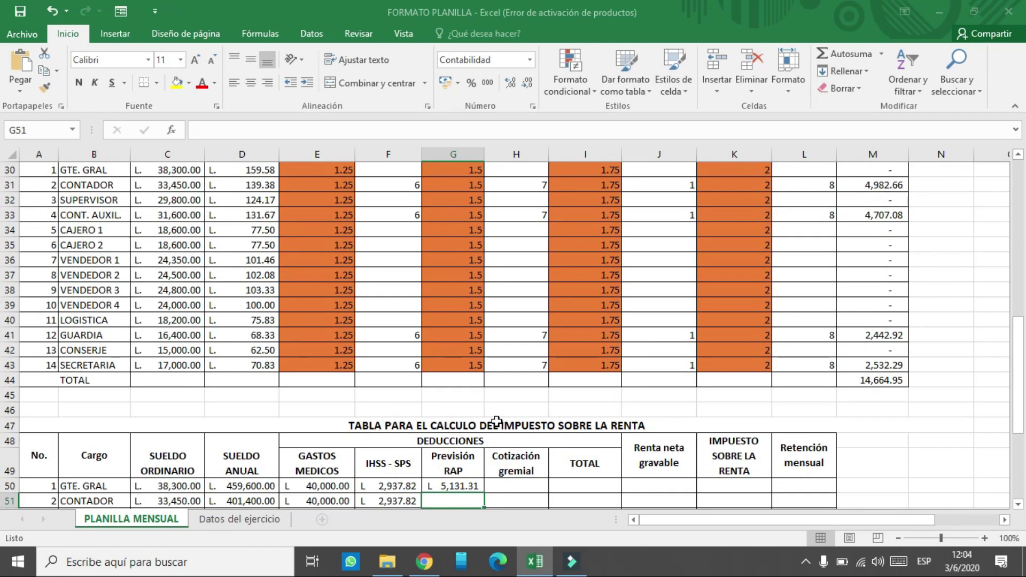
{"action": "scroll", "coordinate": [497, 421], "scroll_direction": "down", "scroll_amount": 2}
{"action": "left_click", "coordinate": [475, 400]}
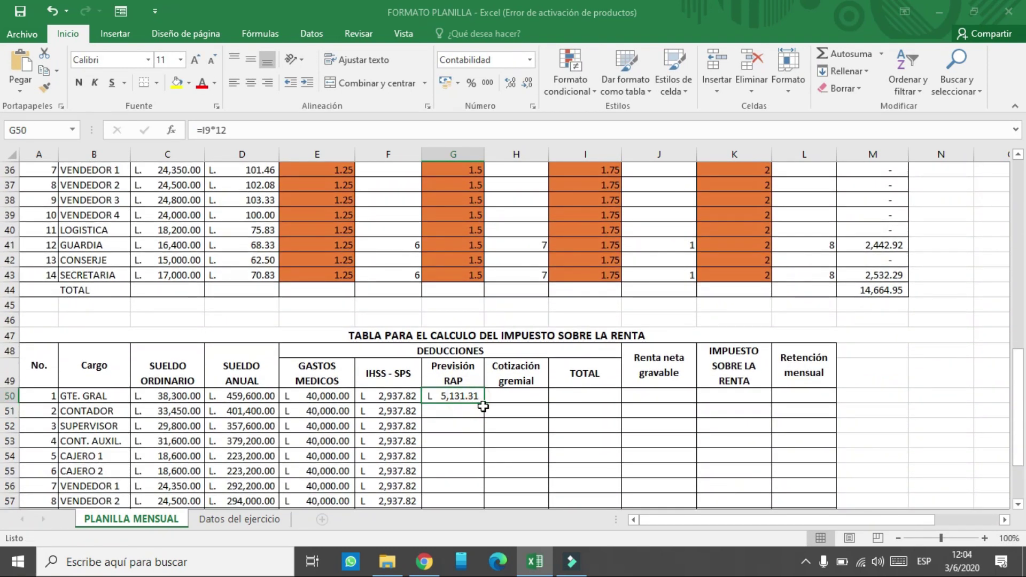
{"action": "left_click_drag", "start_coordinate": [488, 404], "coordinate": [466, 487]}
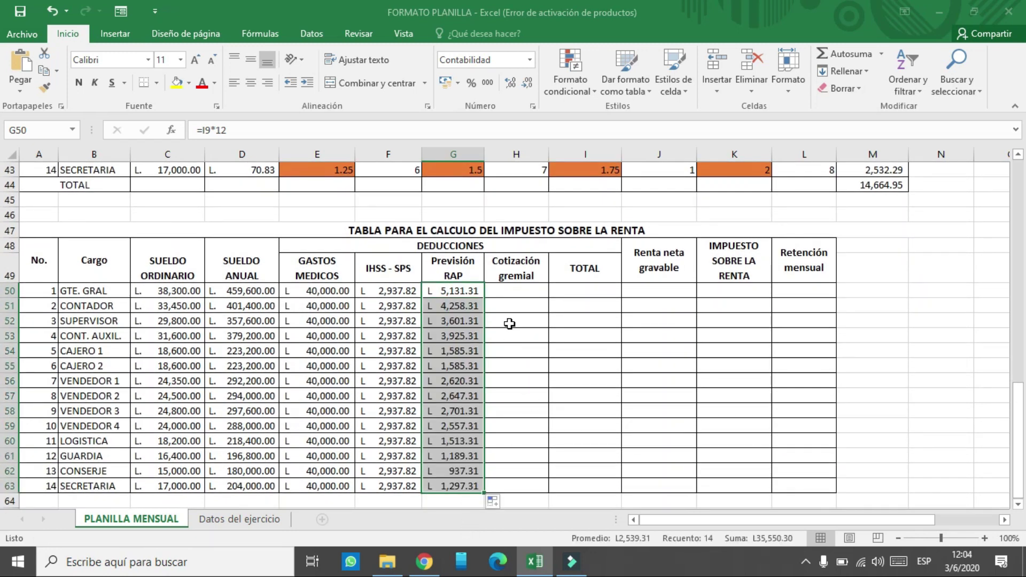
{"action": "scroll", "coordinate": [508, 324], "scroll_direction": "up", "scroll_amount": 5}
{"action": "scroll", "coordinate": [509, 324], "scroll_direction": "up", "scroll_amount": 8}
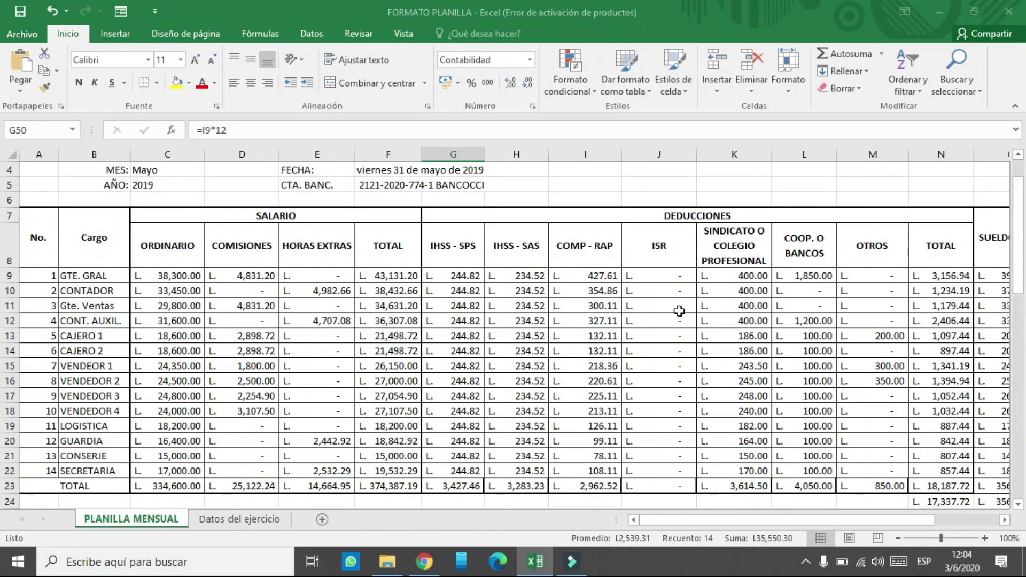
{"action": "left_click", "coordinate": [739, 275]}
{"action": "left_click", "coordinate": [738, 275]}
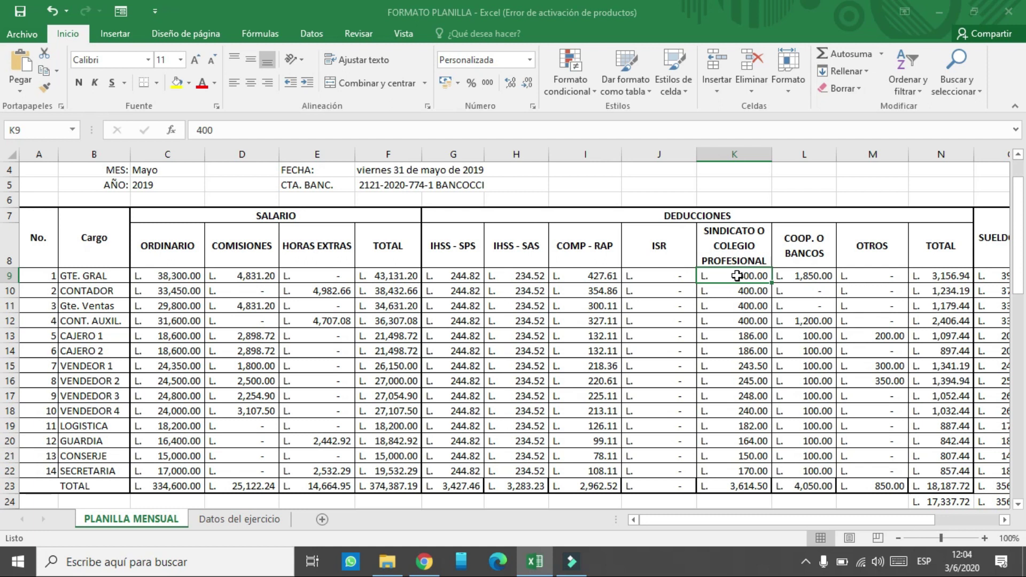
{"action": "type", "text": "="}
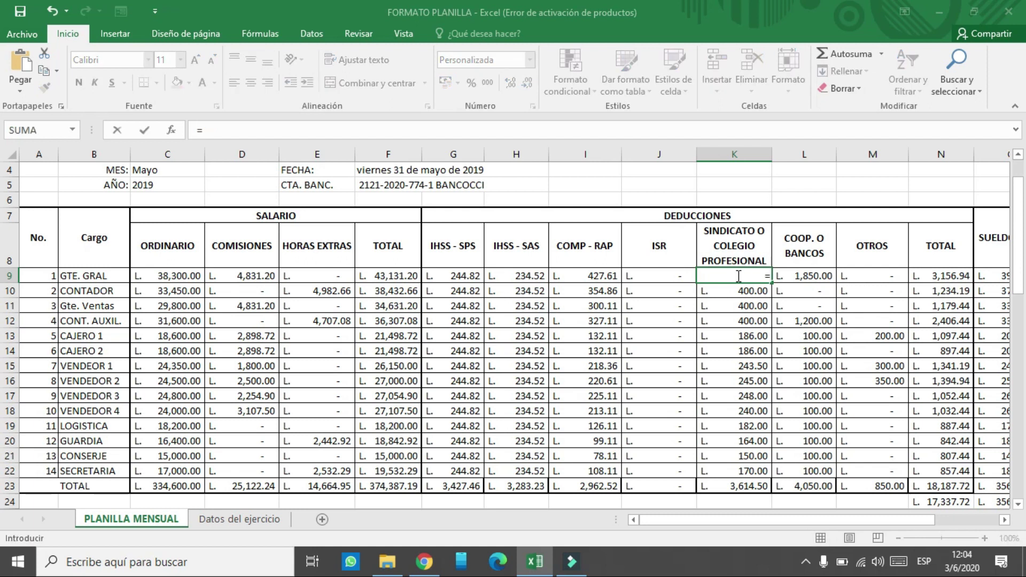
{"action": "key", "text": "BackSpace"}
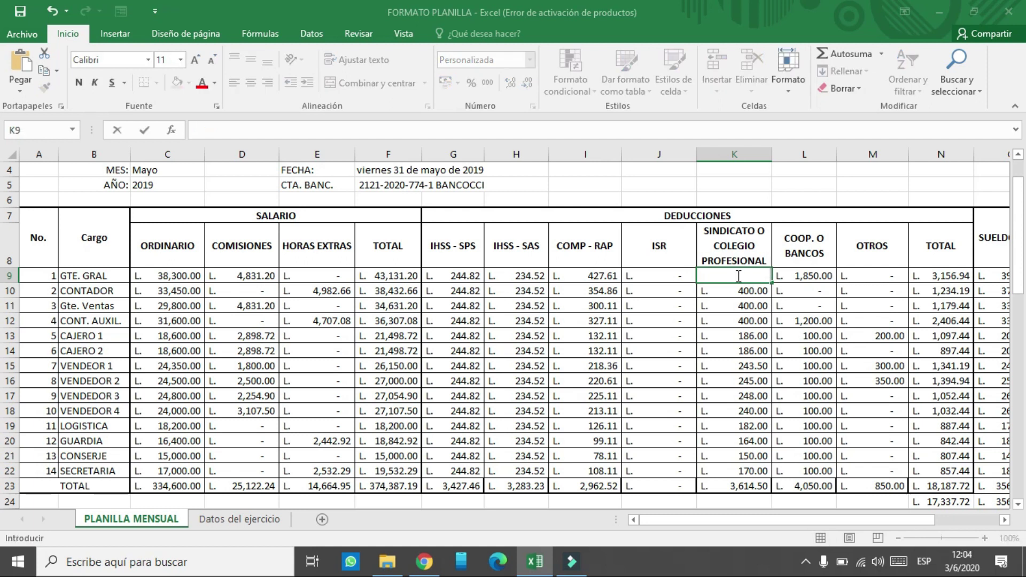
{"action": "key", "text": "Return"}
{"action": "key", "text": "ctrl+z"}
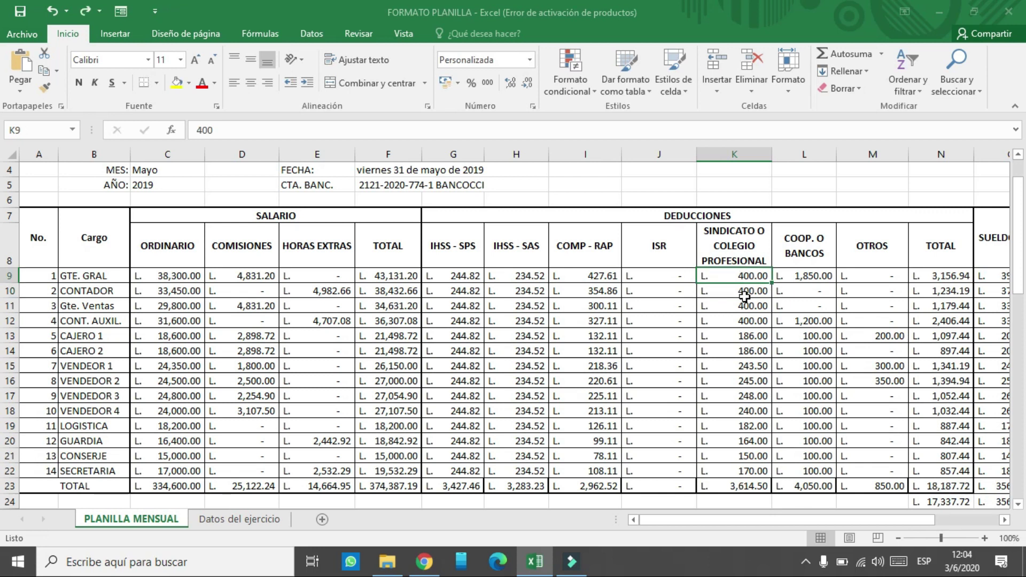
Calculate the annual Cotización gremial deduction in H50 from the payroll's SINDICATO O COLEGIO PROFESIONAL amount with =K9*12 and fill it down to H53
{"action": "scroll", "coordinate": [744, 296], "scroll_direction": "down", "scroll_amount": 11}
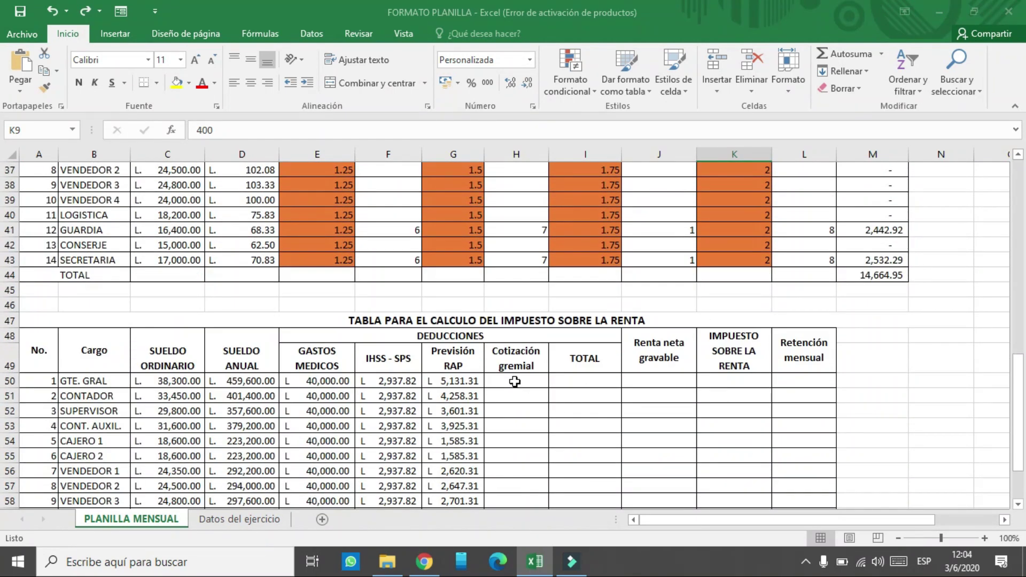
{"action": "left_click", "coordinate": [515, 379]}
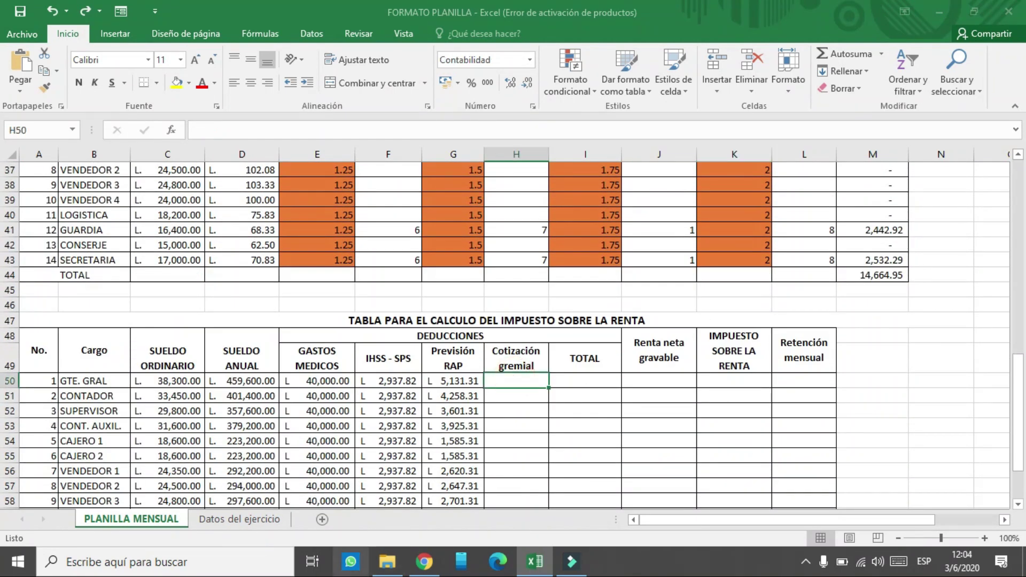
{"action": "type", "text": "="}
{"action": "scroll", "coordinate": [594, 283], "scroll_direction": "up", "scroll_amount": 10}
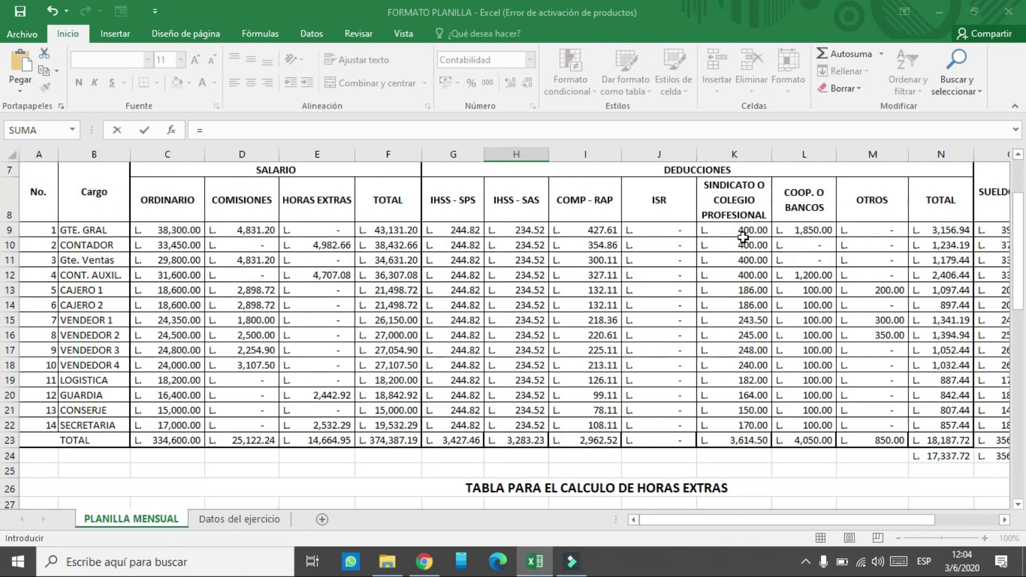
{"action": "left_click", "coordinate": [736, 232]}
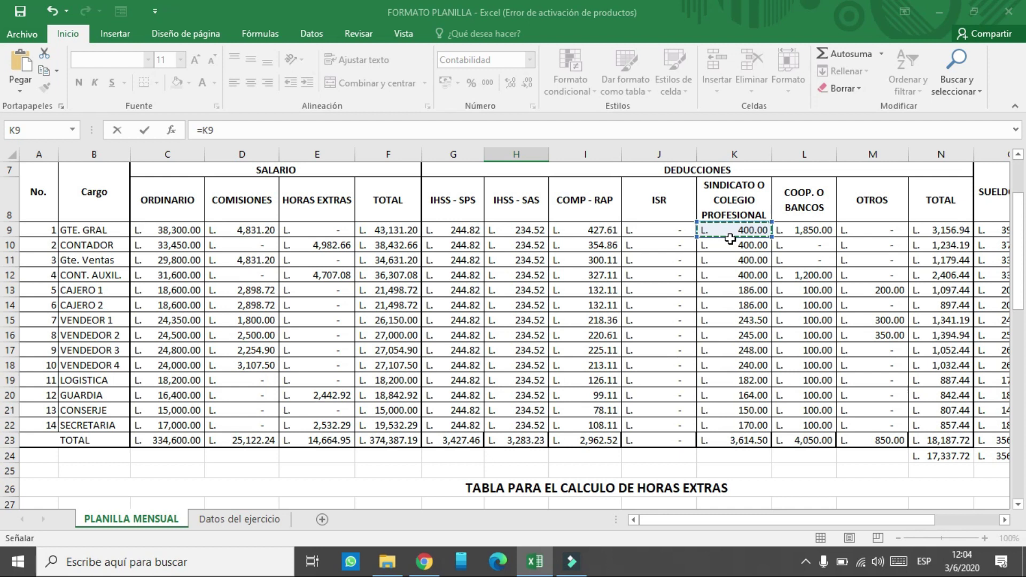
{"action": "type", "text": "*12"}
{"action": "key", "text": "Return"}
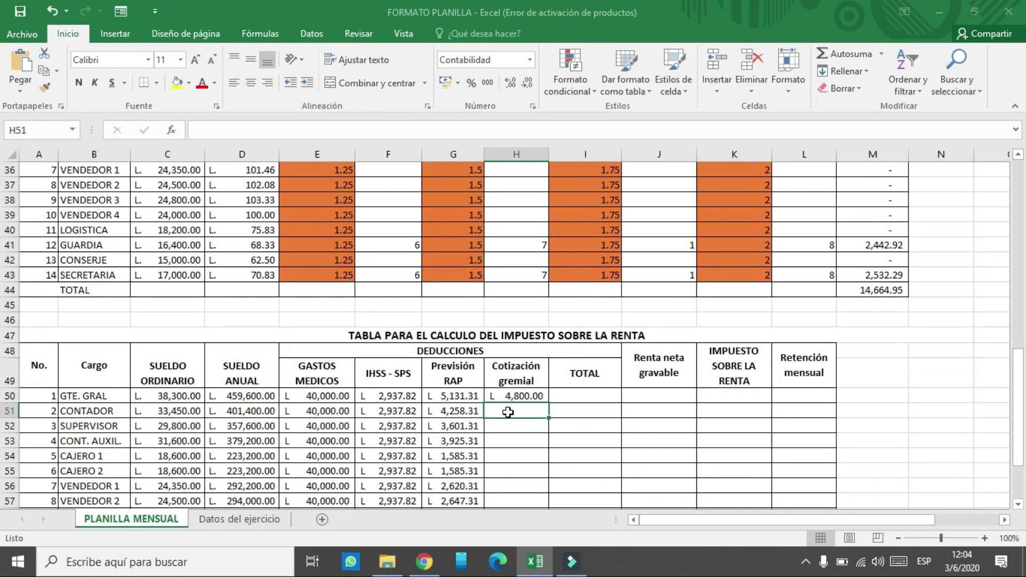
{"action": "left_click", "coordinate": [518, 398]}
{"action": "left_click_drag", "start_coordinate": [550, 402], "coordinate": [546, 447]}
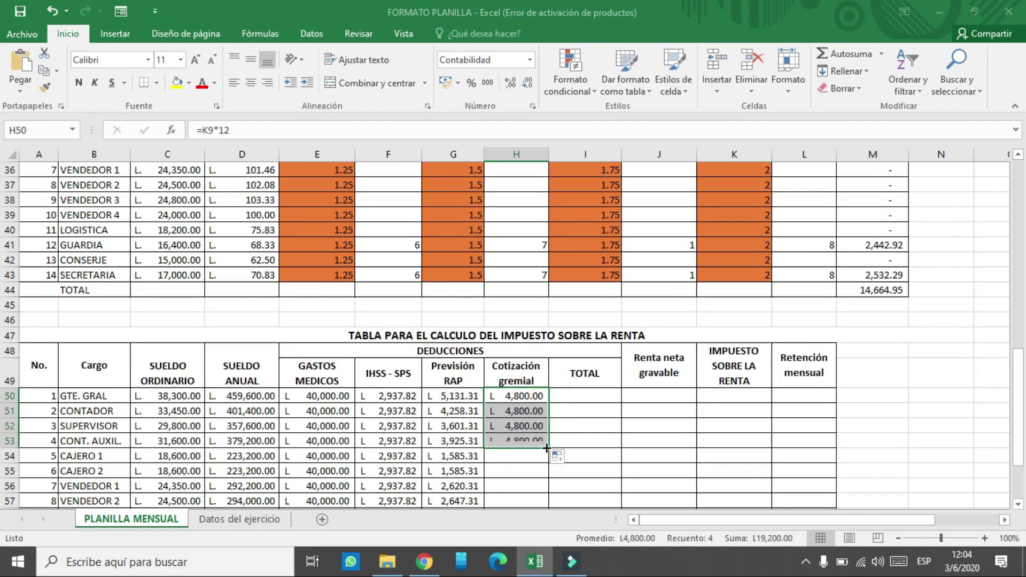
{"action": "scroll", "coordinate": [532, 462], "scroll_direction": "down", "scroll_amount": 2}
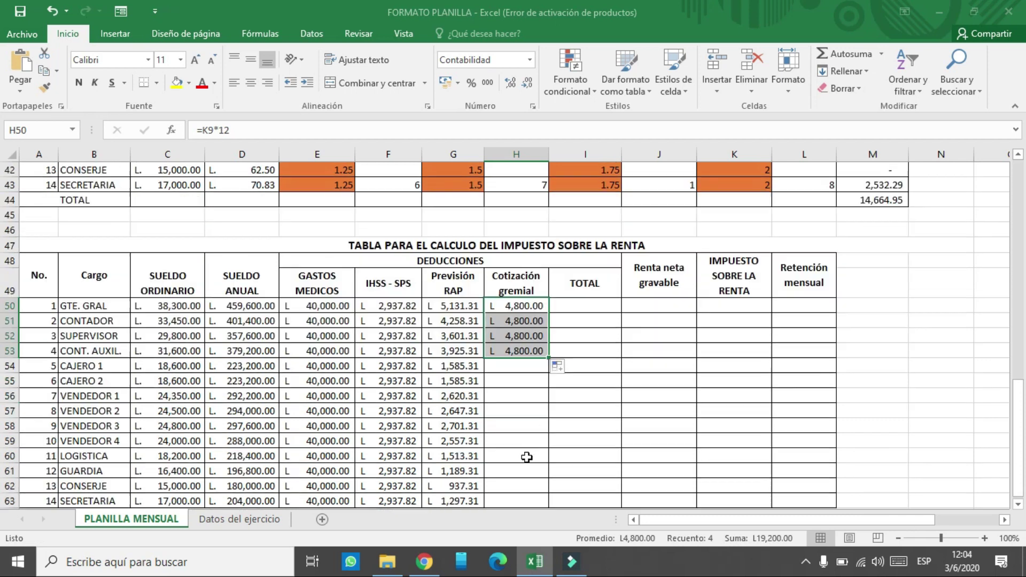
Enter 0 as the Cotización gremial deduction in H54 and copy it down to H63
{"action": "left_click", "coordinate": [514, 372]}
{"action": "type", "text": "0"}
{"action": "key", "text": "Return"}
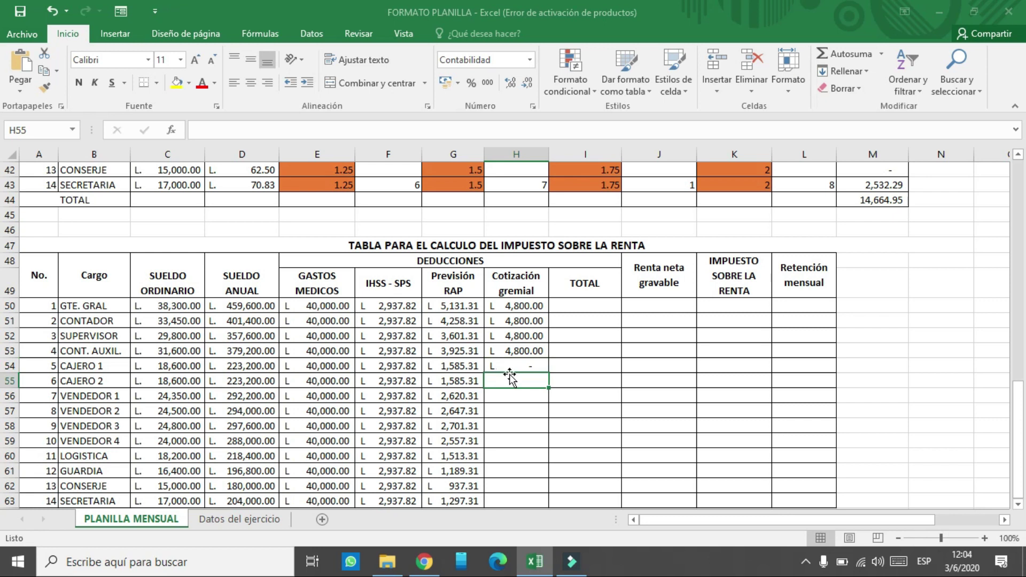
{"action": "left_click", "coordinate": [519, 368]}
{"action": "left_click_drag", "start_coordinate": [551, 377], "coordinate": [538, 444]}
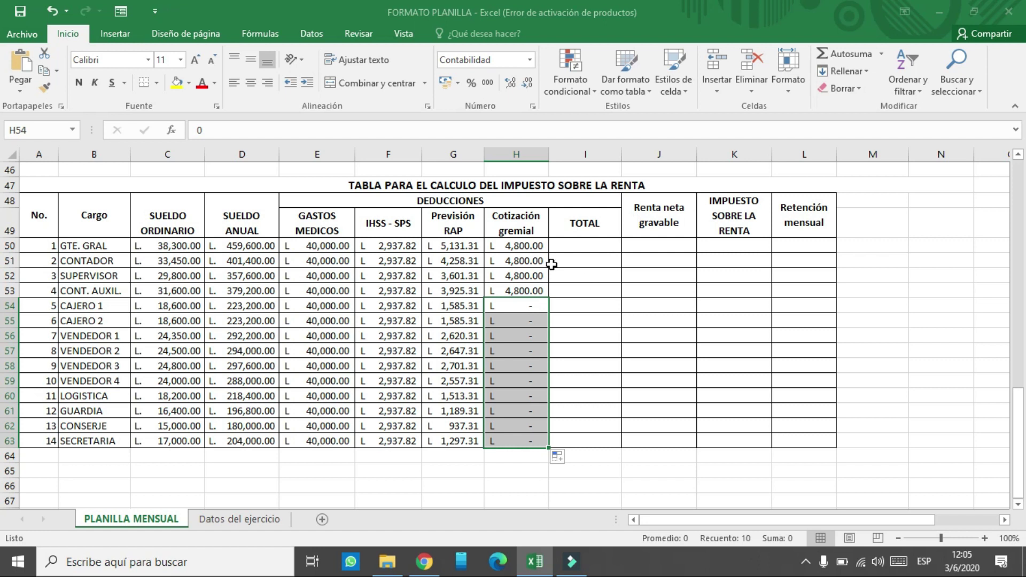
Add up the deductions in the TOTAL cell I50 with =SUMA(E50:H50) and fill the formula down to I63
{"action": "left_click", "coordinate": [588, 245]}
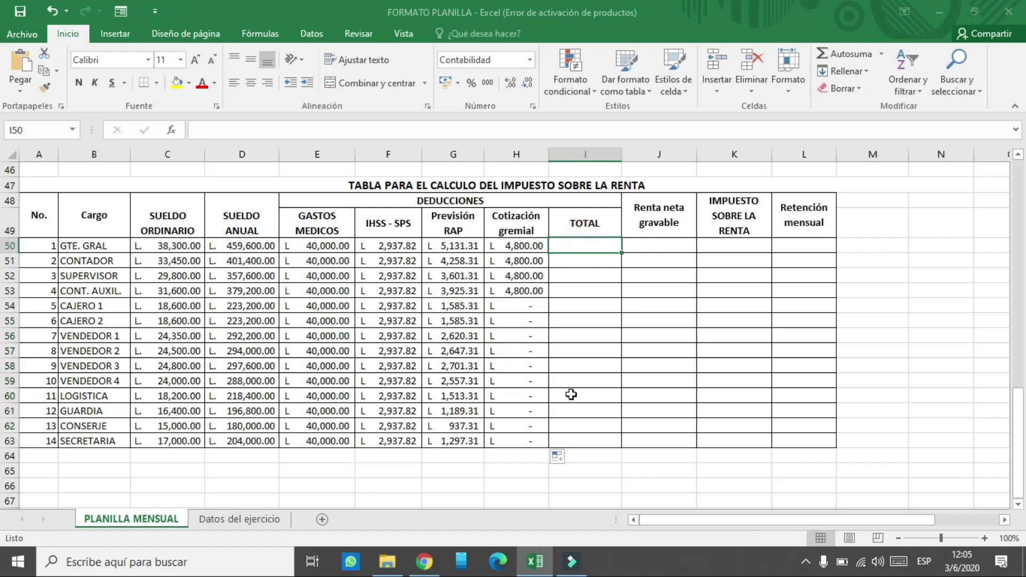
{"action": "type", "text": "="}
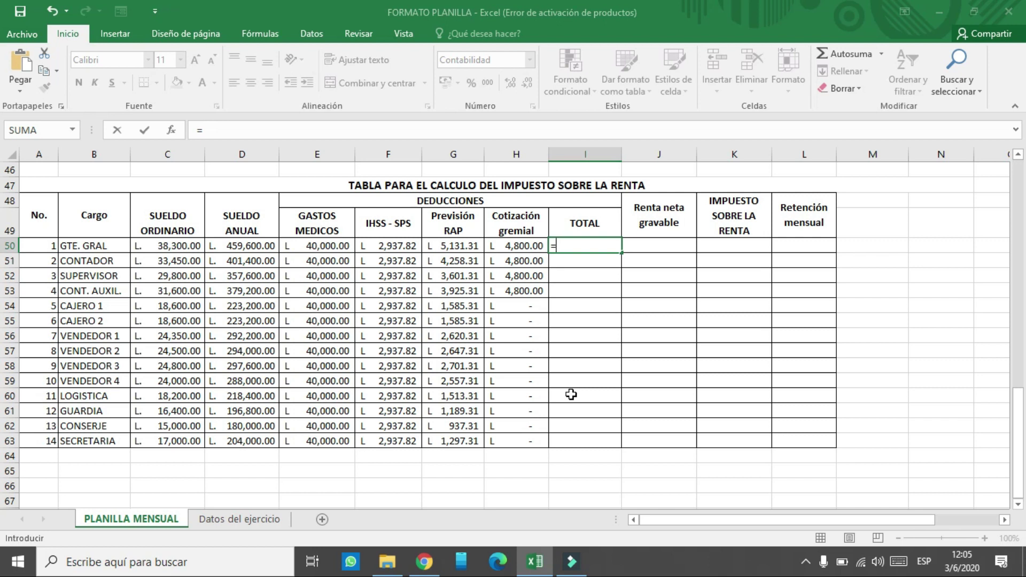
{"action": "type", "text": "SUM"}
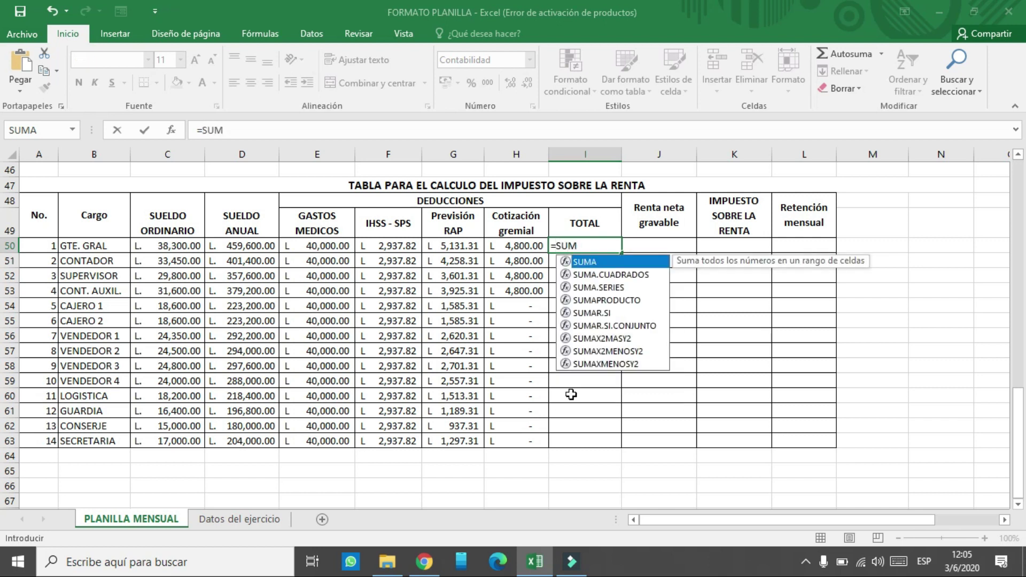
{"action": "double_click", "coordinate": [593, 261]}
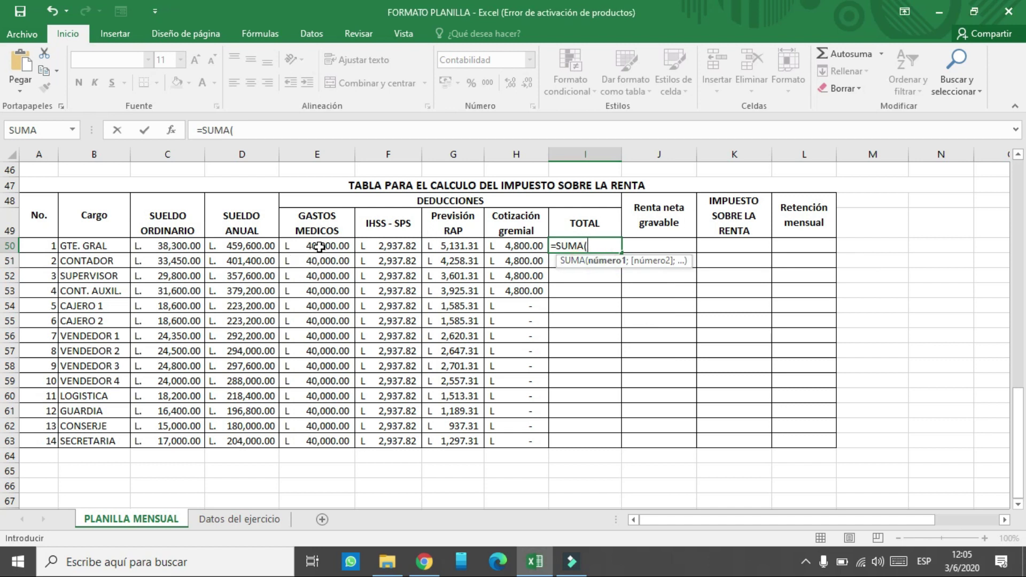
{"action": "left_click_drag", "start_coordinate": [319, 247], "coordinate": [505, 247]}
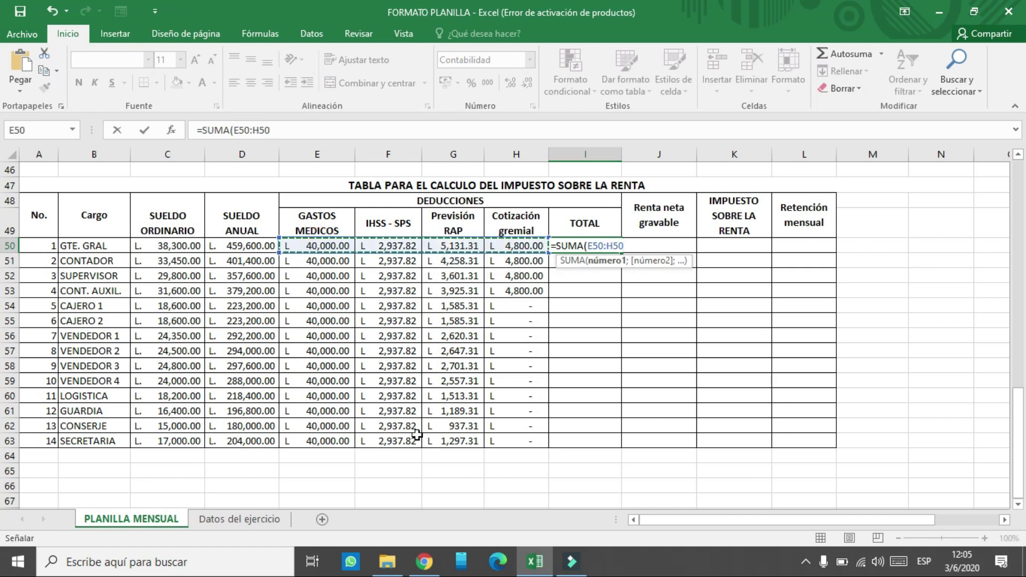
{"action": "key", "text": "Return"}
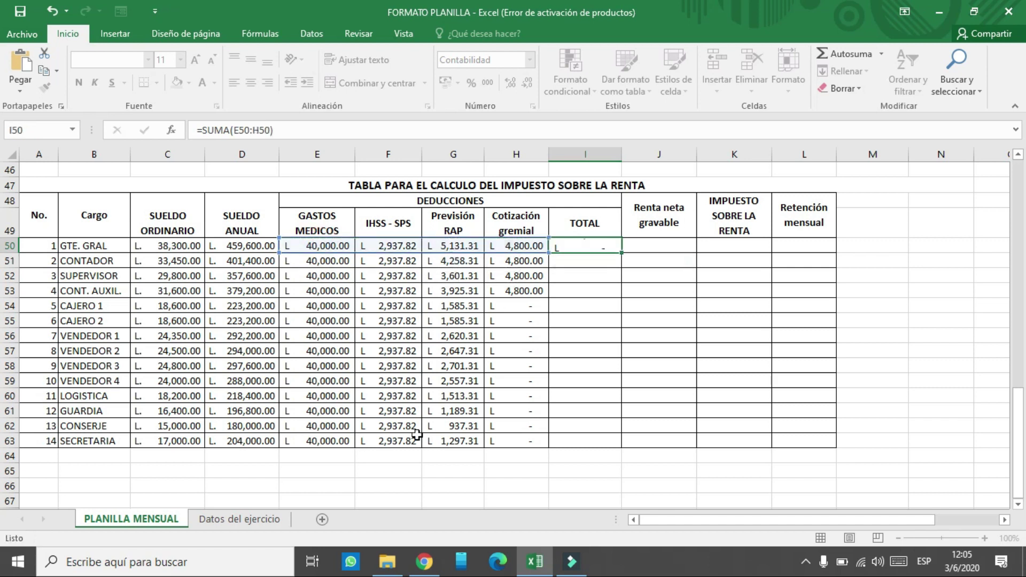
{"action": "left_click", "coordinate": [608, 244]}
{"action": "left_click_drag", "start_coordinate": [621, 253], "coordinate": [616, 445]}
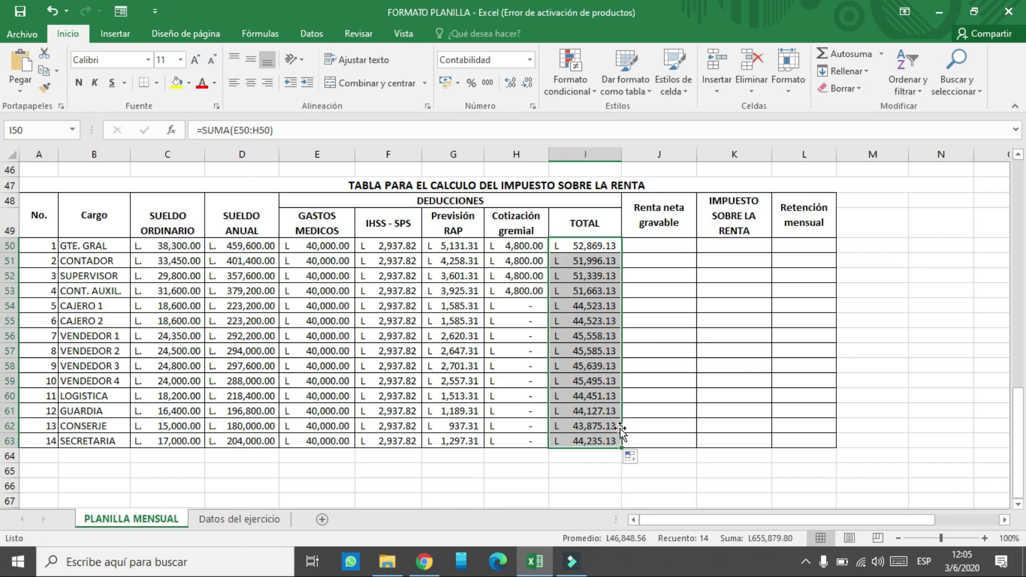
Calculate the Renta neta gravable in J50 with =D50-I50 and fill the formula down to J63
{"action": "left_click", "coordinate": [659, 250]}
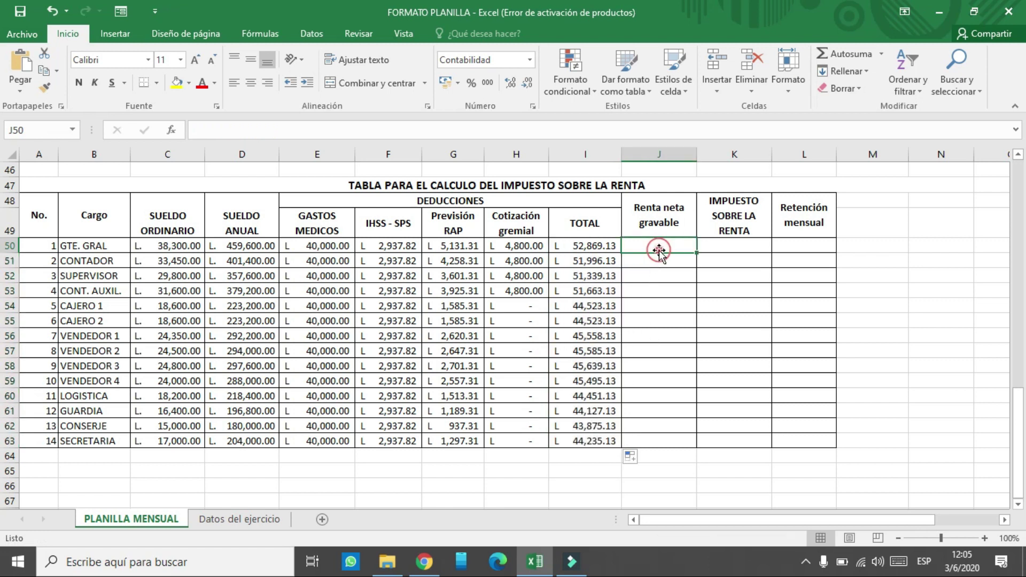
{"action": "mouse_move", "coordinate": [535, 561]}
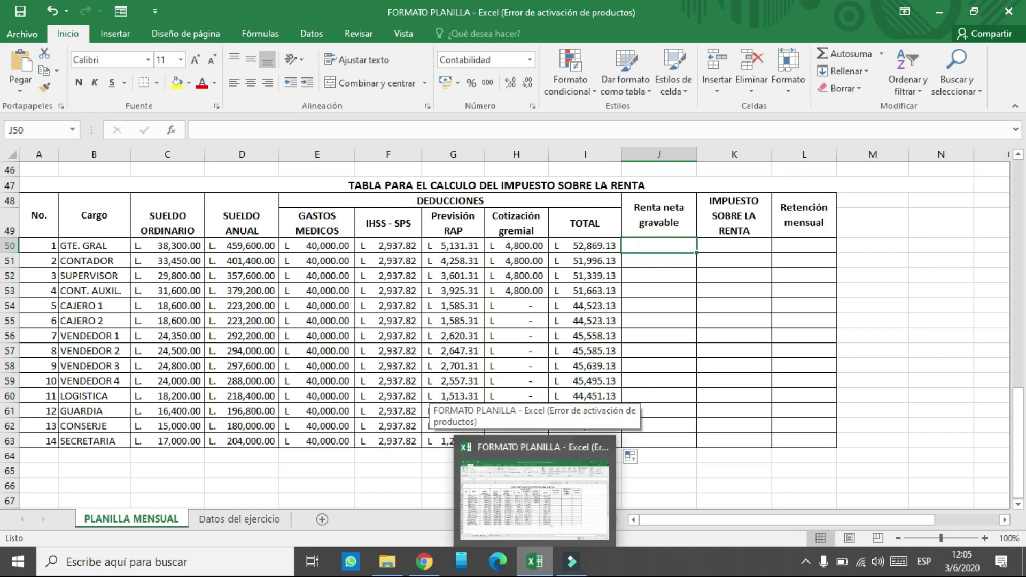
{"action": "type", "text": "="}
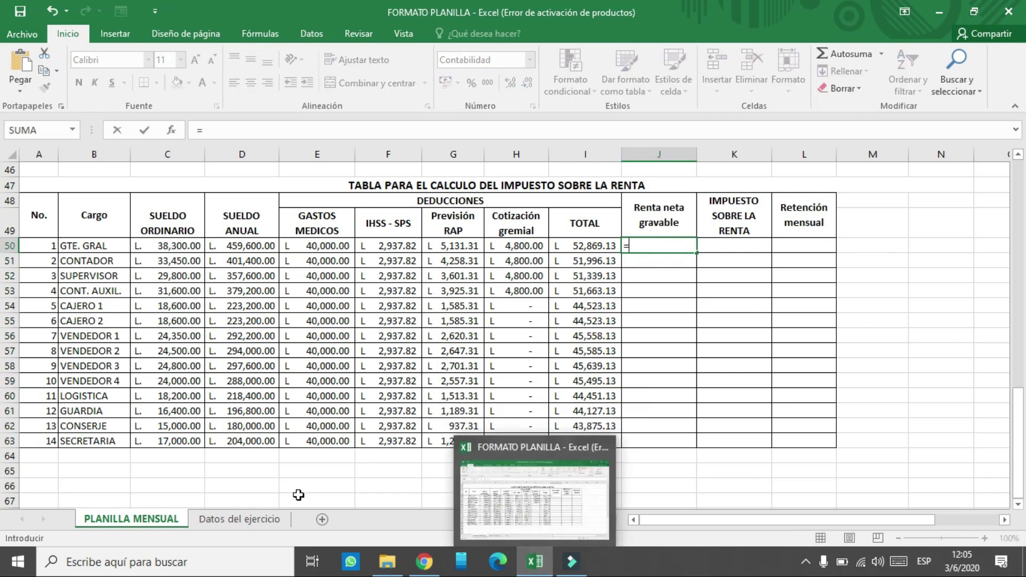
{"action": "left_click", "coordinate": [259, 246]}
{"action": "type", "text": "-"}
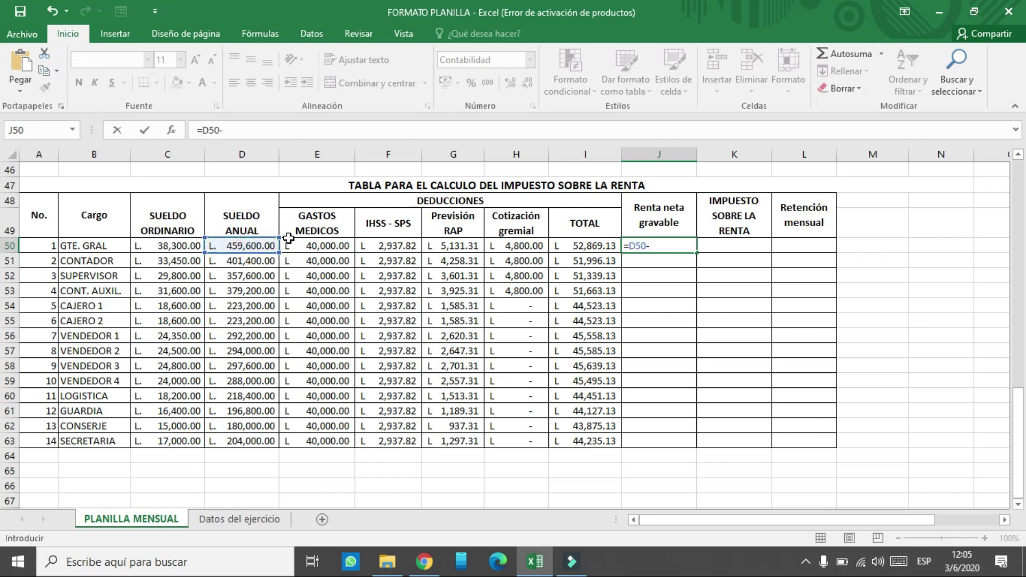
{"action": "left_click", "coordinate": [596, 244]}
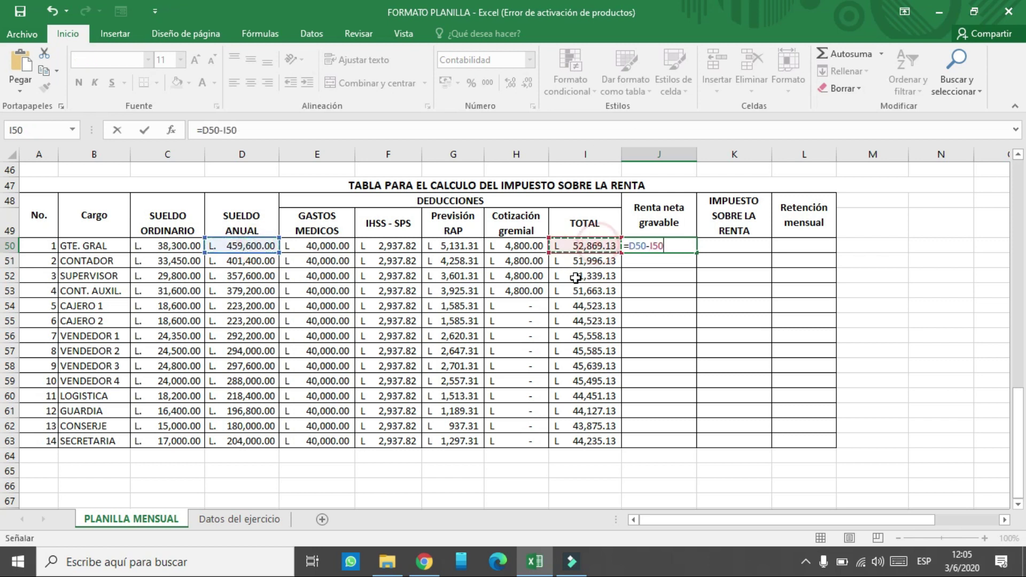
{"action": "key", "text": "Return"}
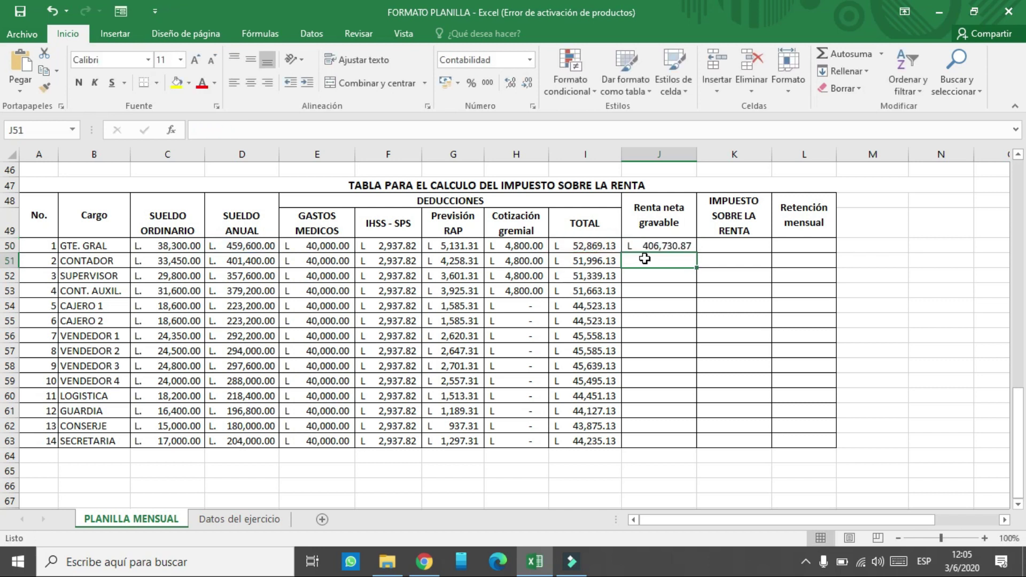
{"action": "left_click", "coordinate": [658, 247]}
{"action": "left_click_drag", "start_coordinate": [699, 253], "coordinate": [687, 447]}
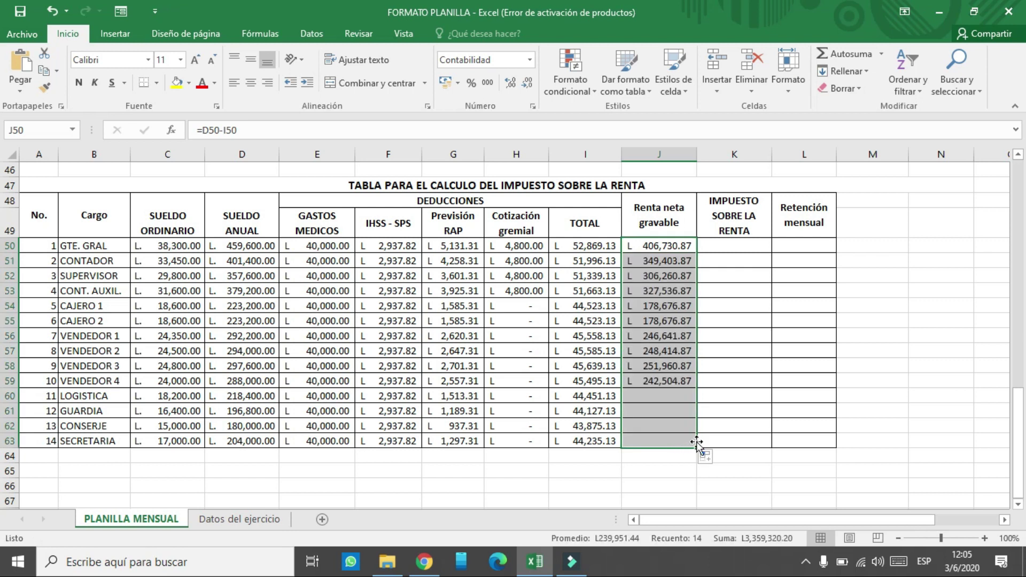
In K50, begin the income tax formula with an SI that returns 0 when J50<165482.06
{"action": "left_click", "coordinate": [733, 241]}
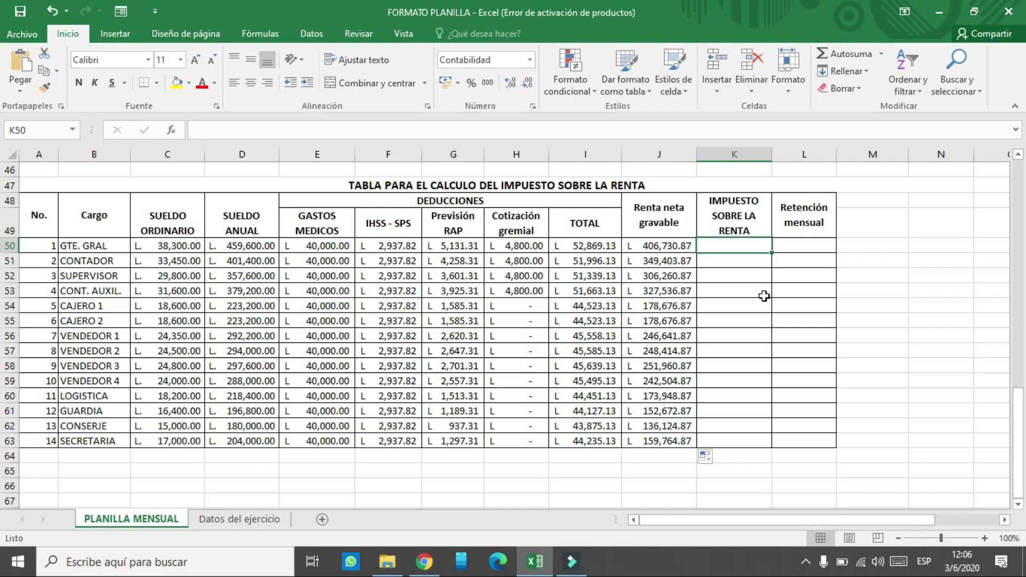
{"action": "type", "text": "=SI"}
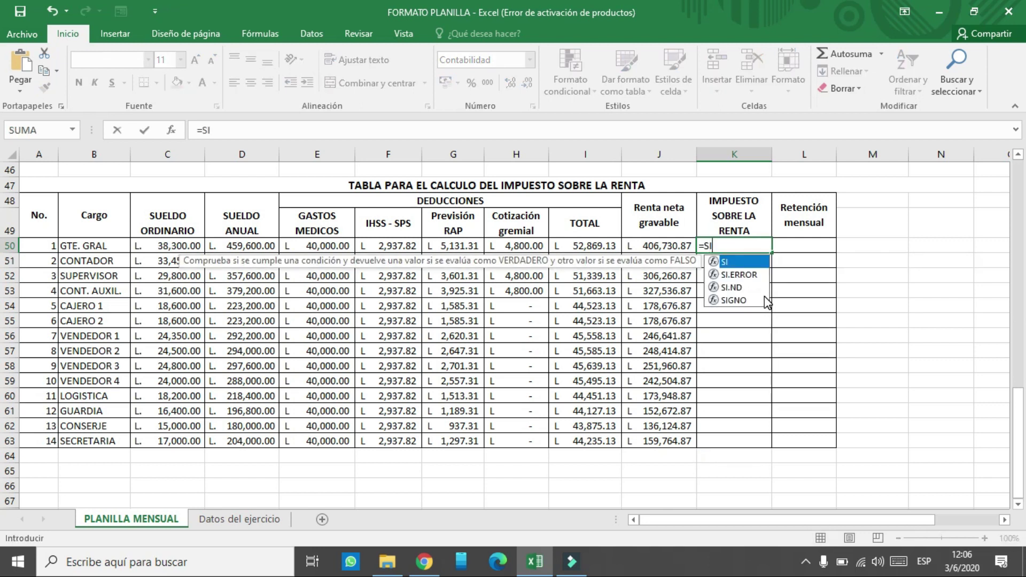
{"action": "double_click", "coordinate": [733, 266]}
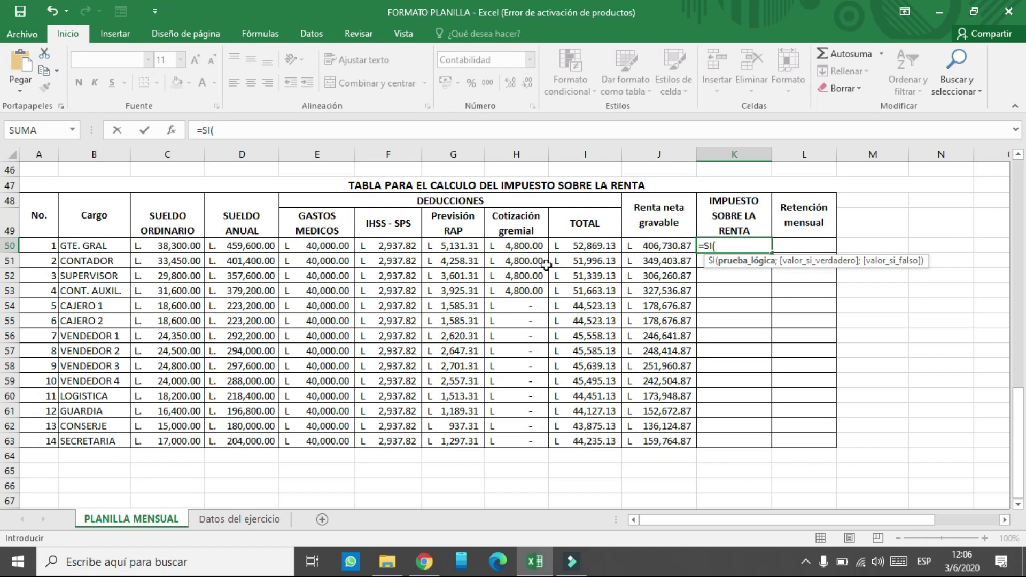
{"action": "left_click", "coordinate": [658, 246]}
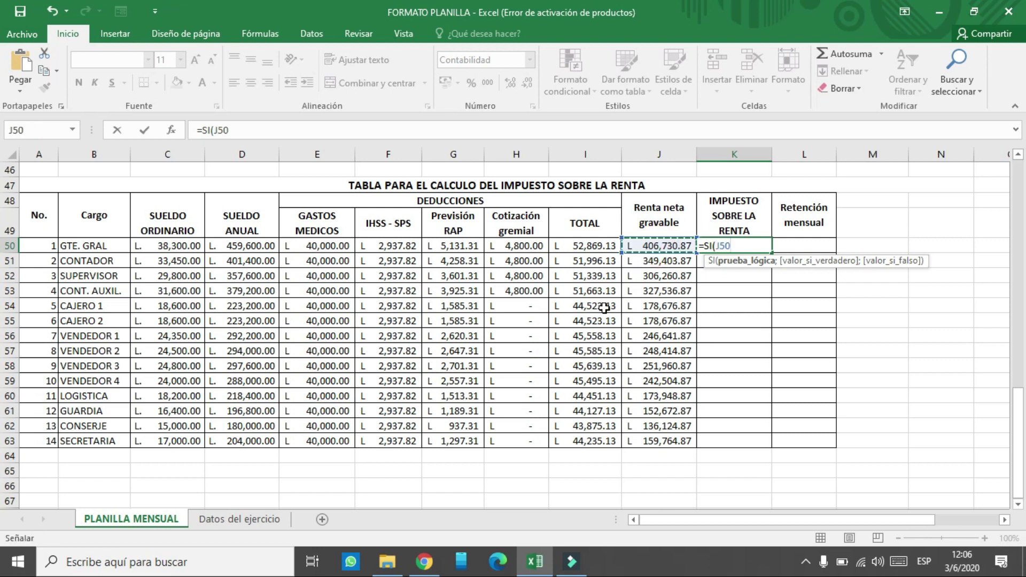
{"action": "type", "text": "<"}
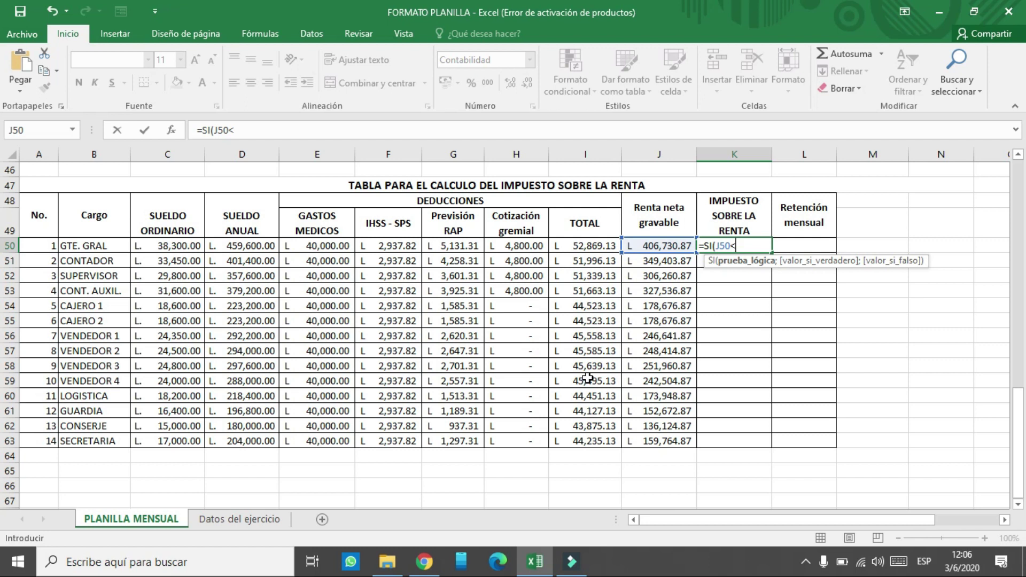
{"action": "type", "text": "165482.06"}
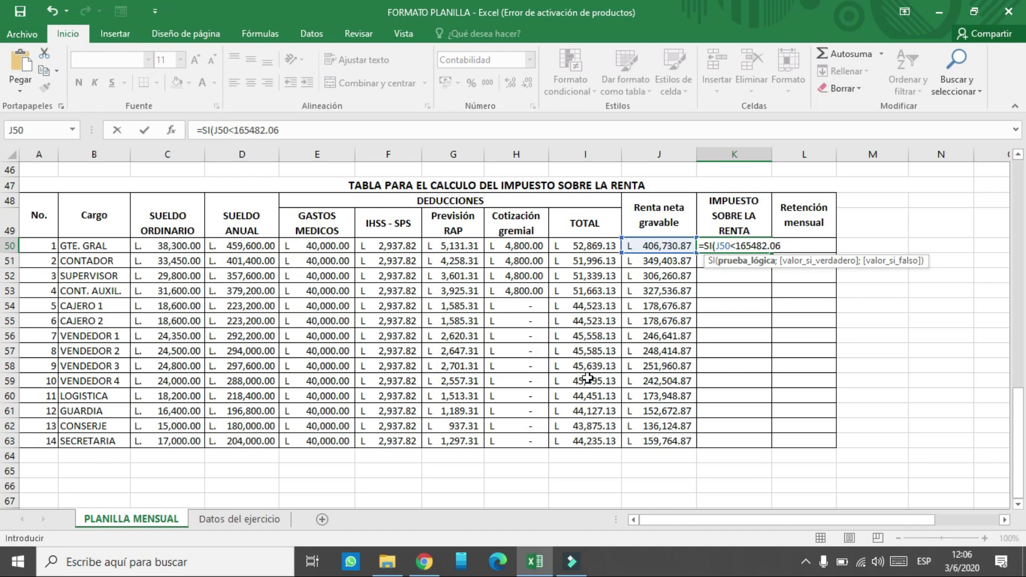
{"action": "type", "text": ";"}
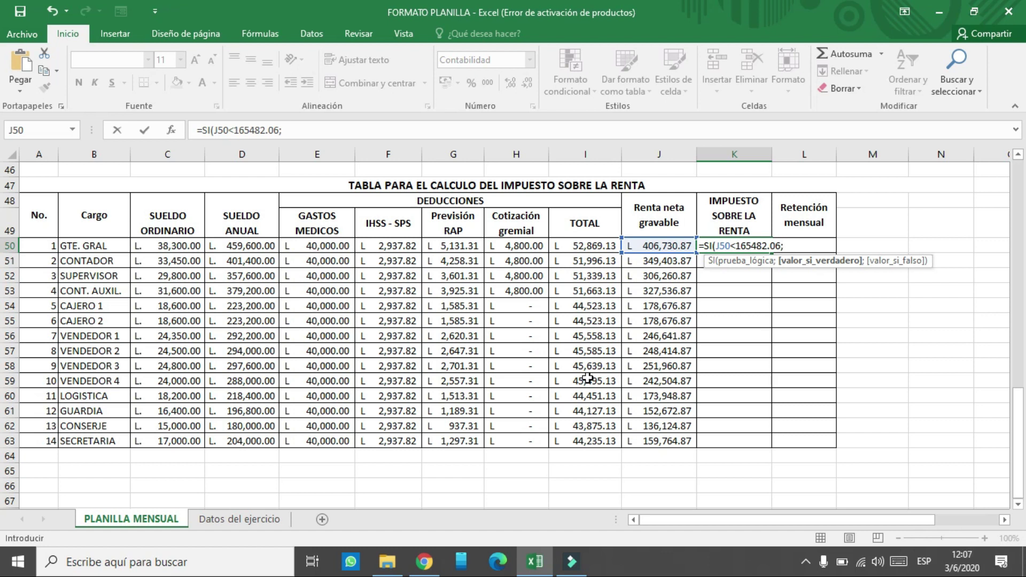
{"action": "type", "text": "0"}
Nest a second SI as the false result in the K50 formula, with the condition J50<242439.28
{"action": "type", "text": ";S"}
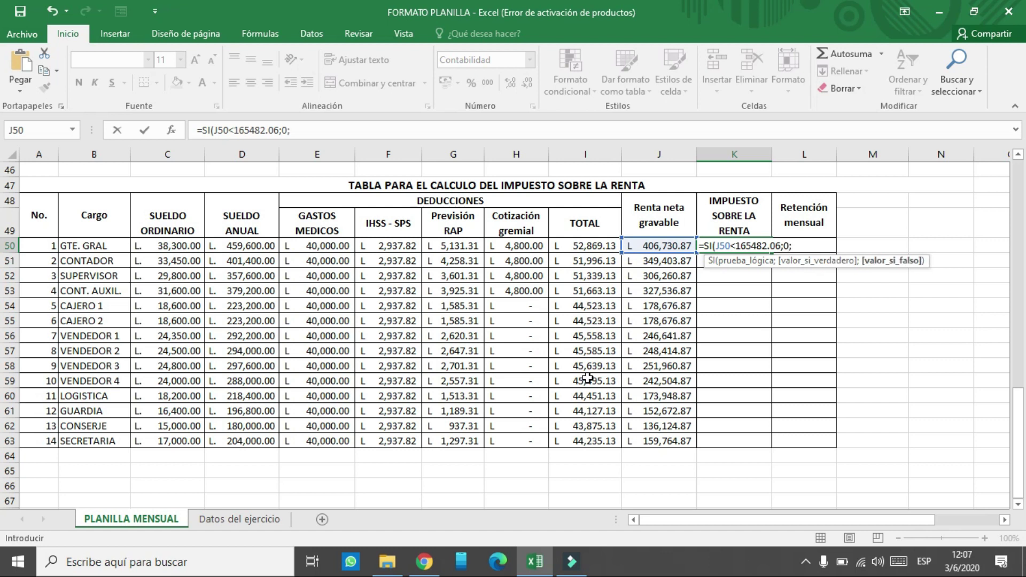
{"action": "type", "text": "I"}
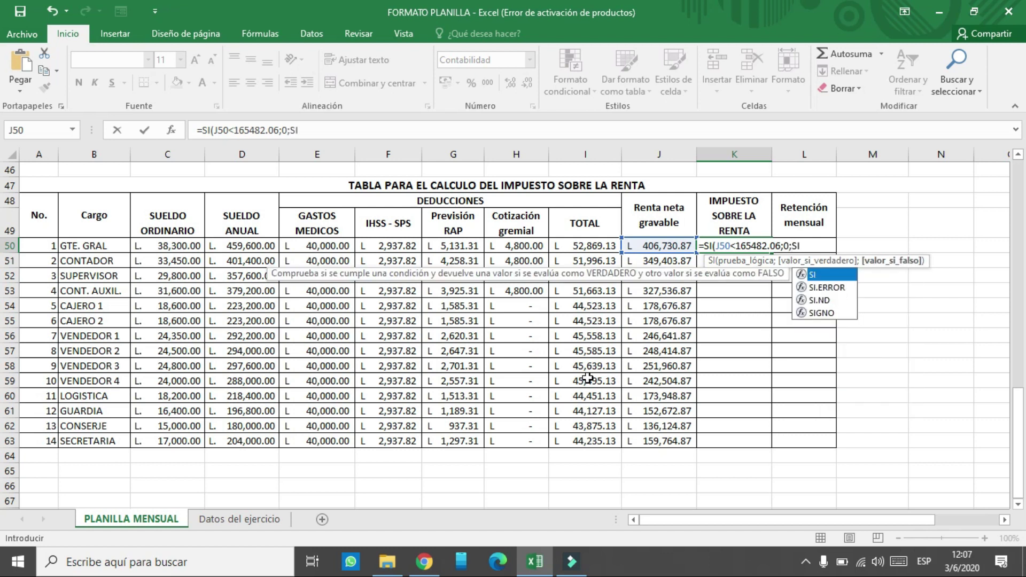
{"action": "type", "text": "("}
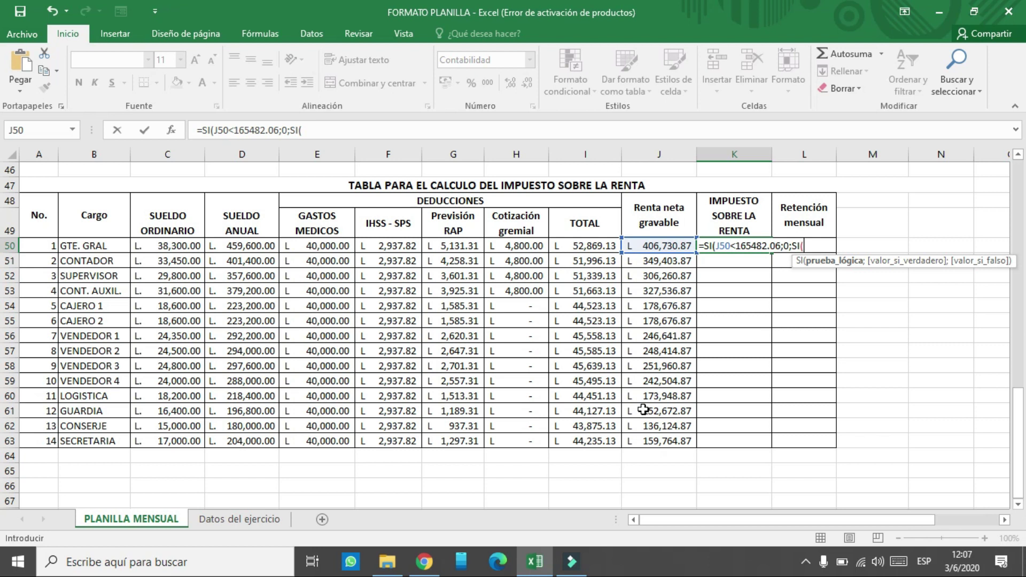
{"action": "left_click", "coordinate": [660, 246]}
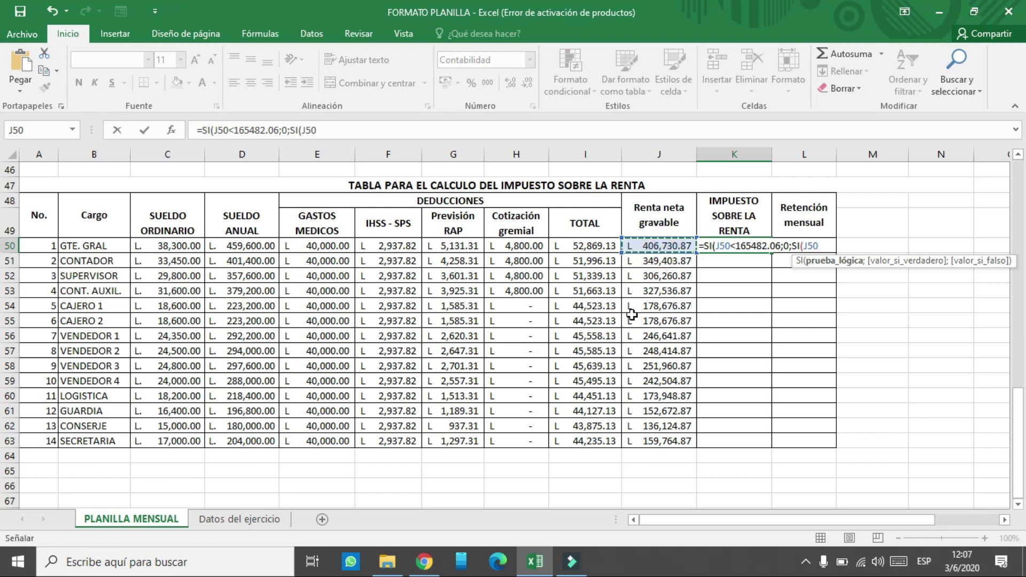
{"action": "type", "text": "<"}
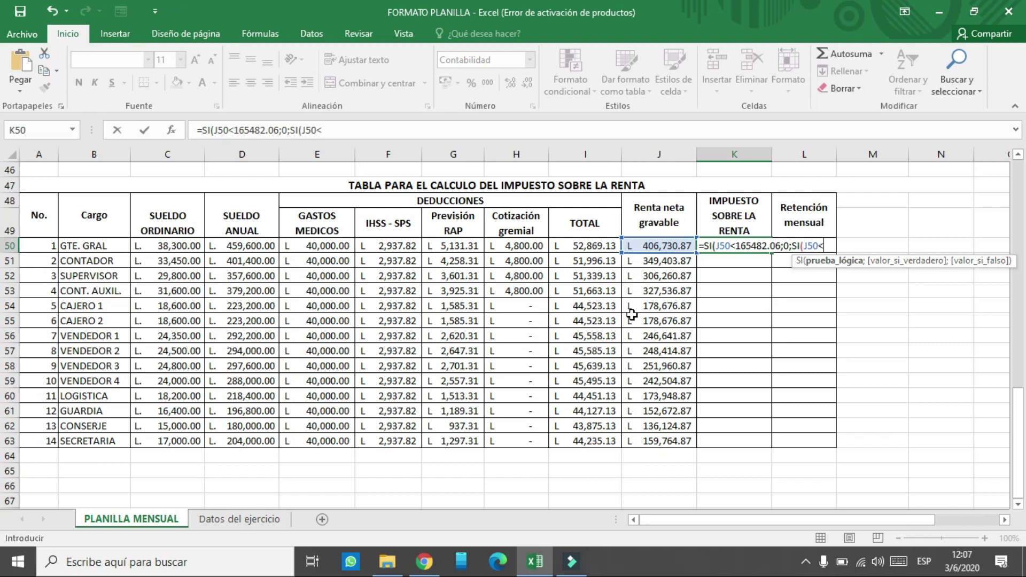
{"action": "type", "text": "242439.28"}
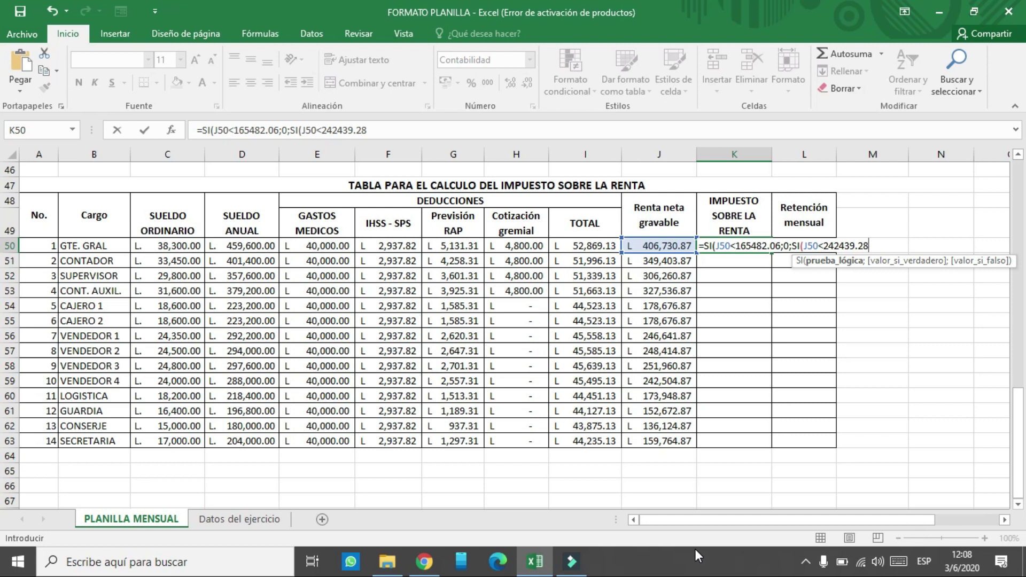
{"action": "type", "text": ";"}
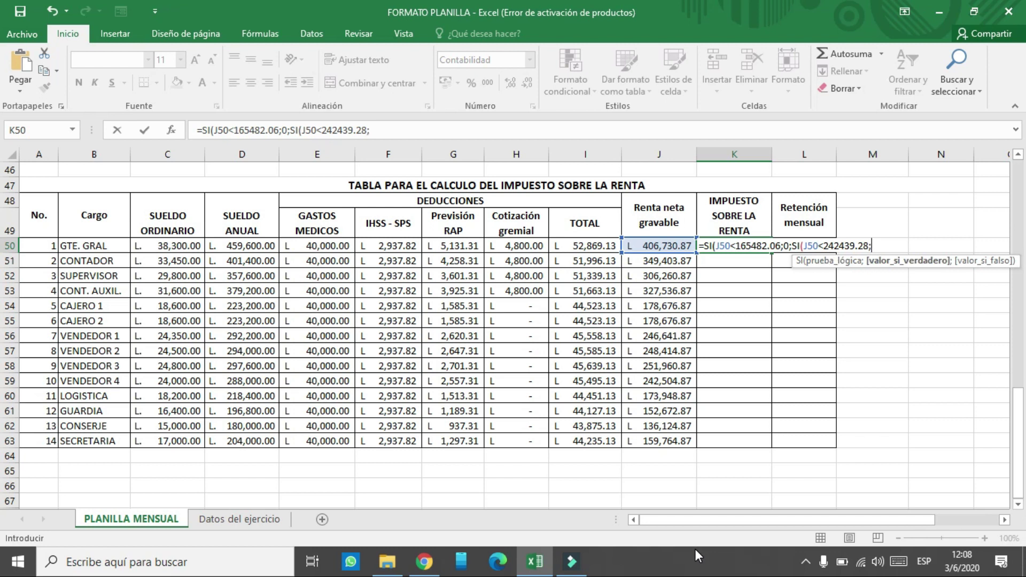
Enter (J50-165482.06)*0.15 as the second SI's true result in the K50 formula
{"action": "type", "text": "("}
{"action": "left_click", "coordinate": [653, 246]}
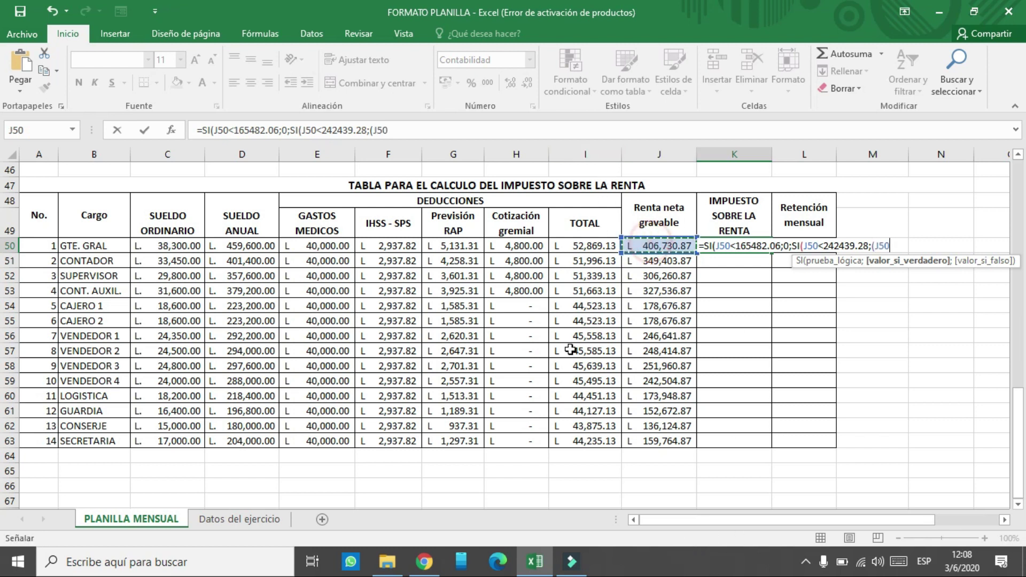
{"action": "type", "text": "-"}
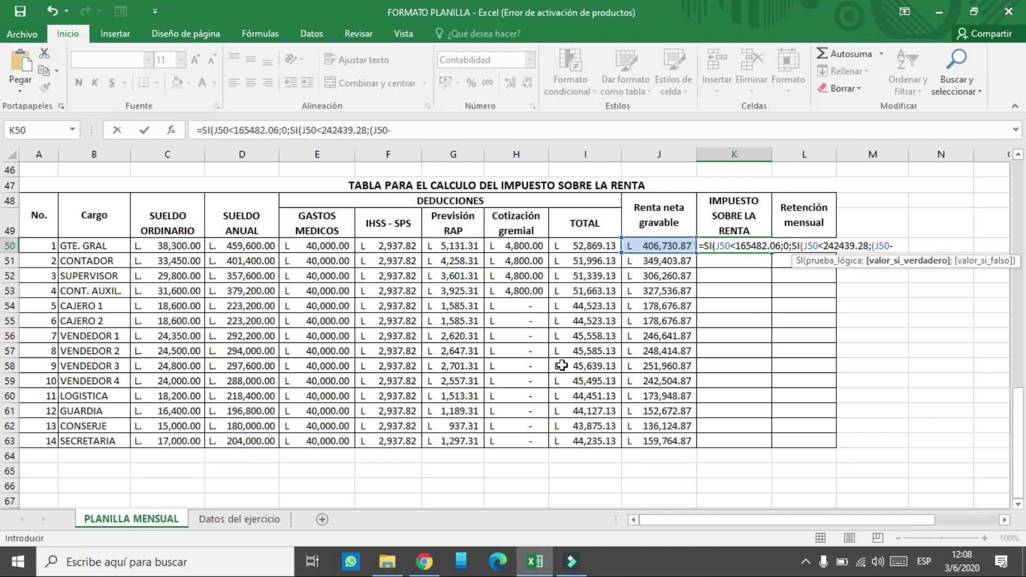
{"action": "type", "text": "165482.06"}
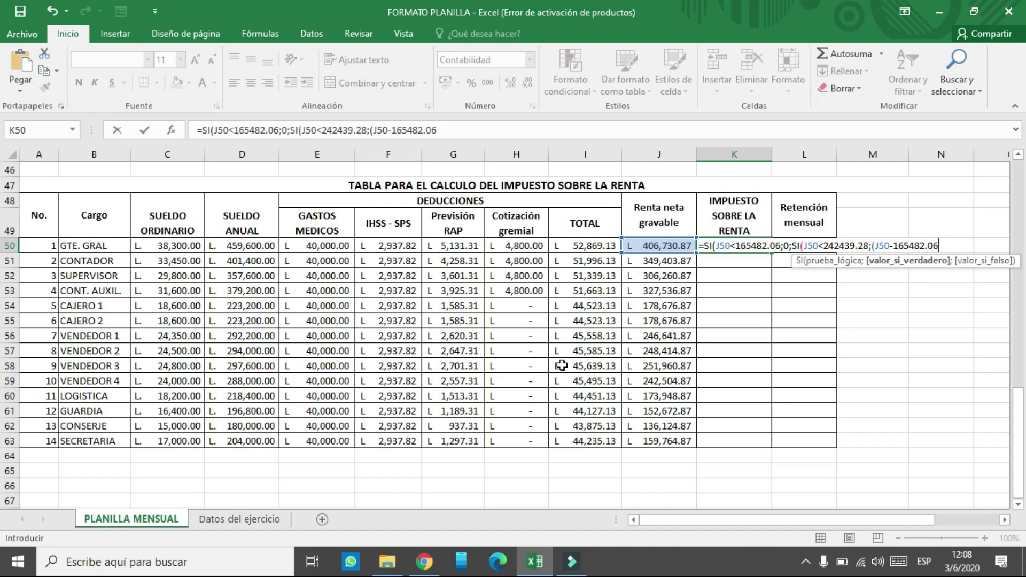
{"action": "type", "text": ")*0.15"}
{"action": "type", "text": ";"}
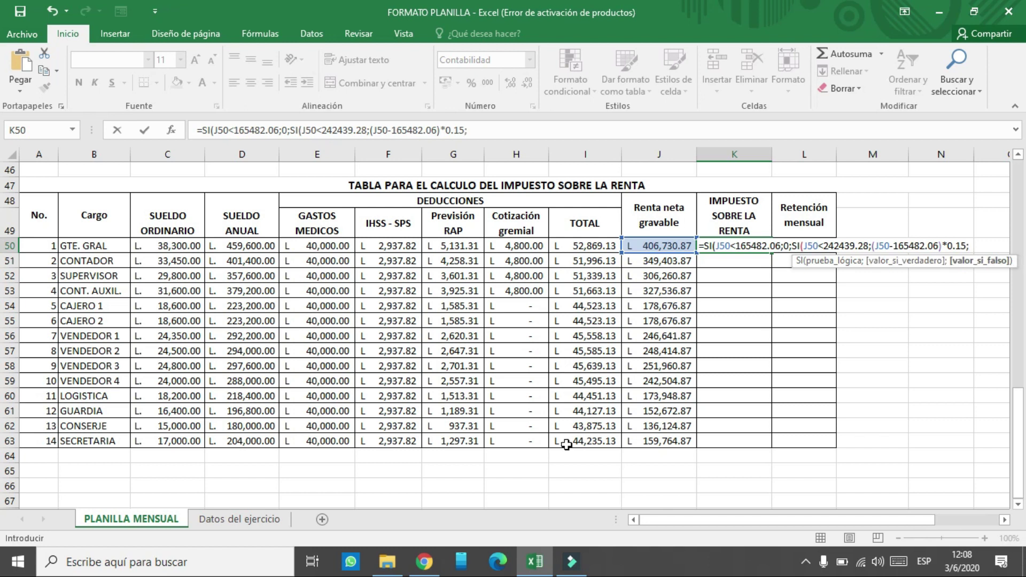
Nest a third SI as the second one's false result in K50, with the condition J50<586815.84
{"action": "mouse_move", "coordinate": [543, 555]}
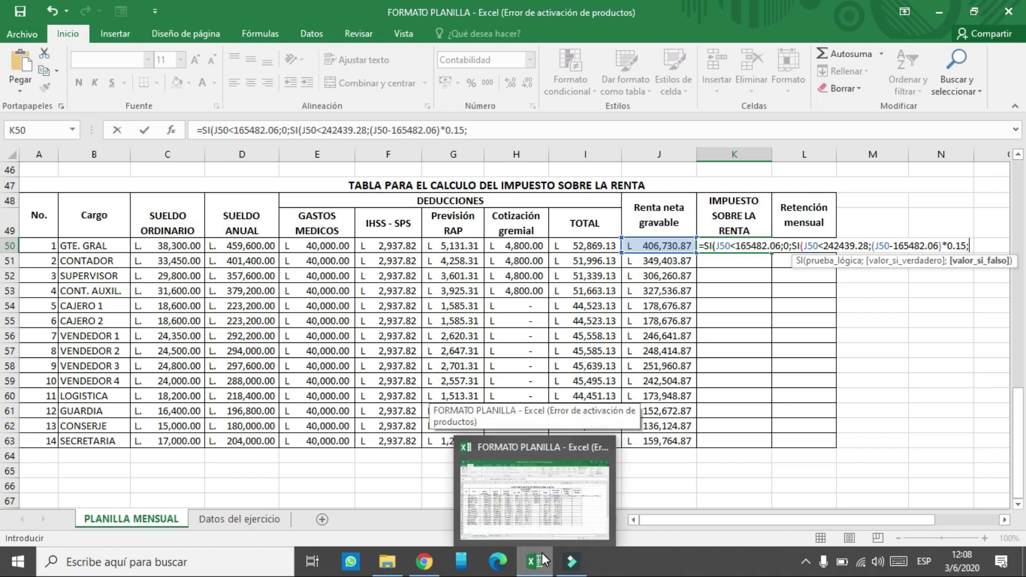
{"action": "type", "text": "SI"}
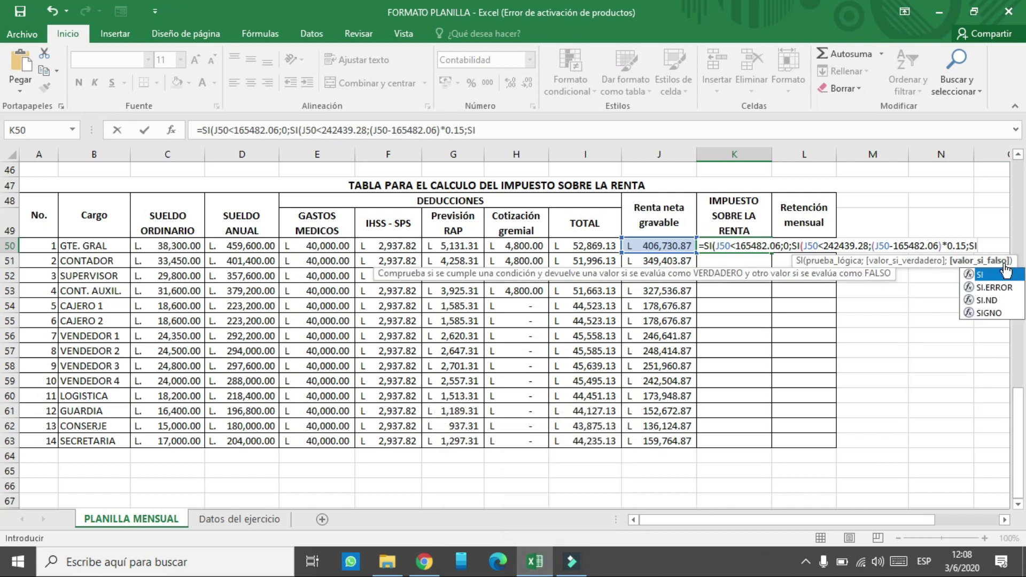
{"action": "double_click", "coordinate": [991, 273]}
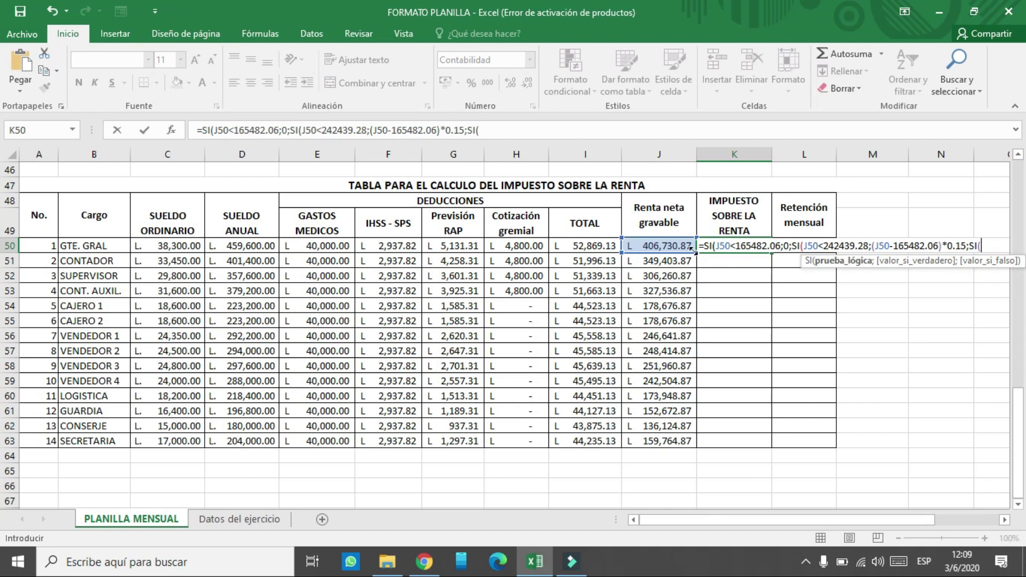
{"action": "left_click", "coordinate": [674, 246]}
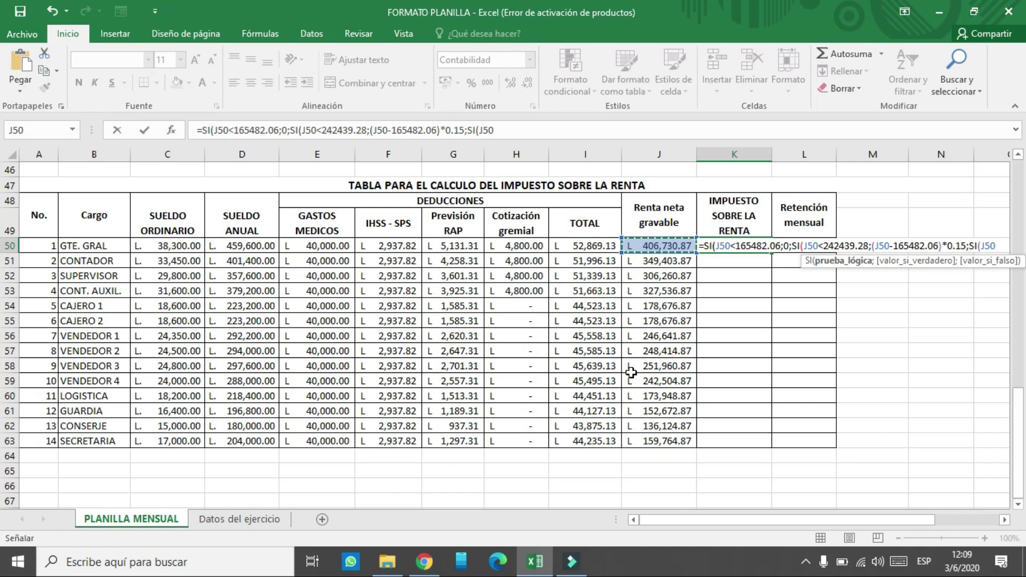
{"action": "type", "text": "<"}
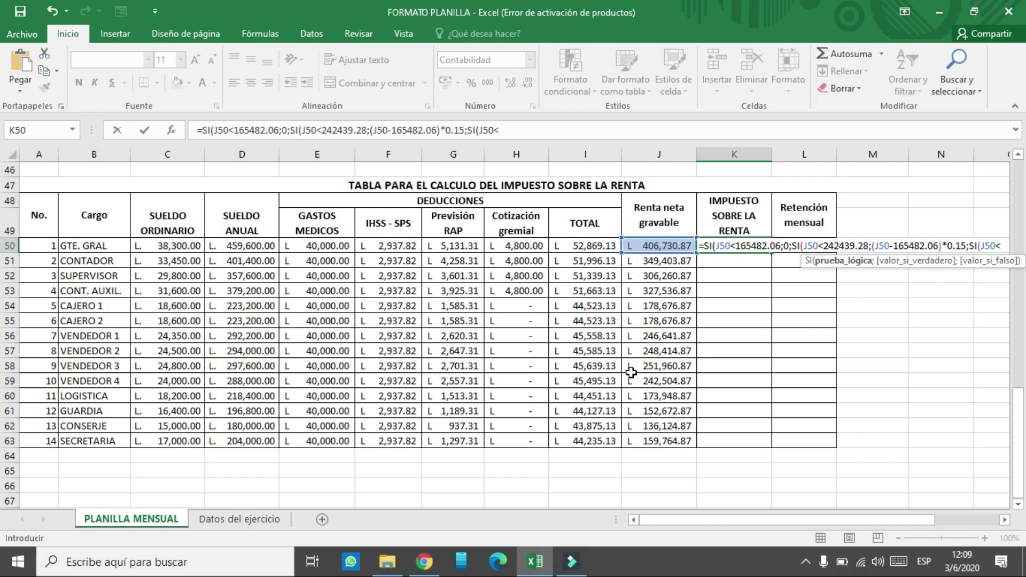
{"action": "type", "text": "58"}
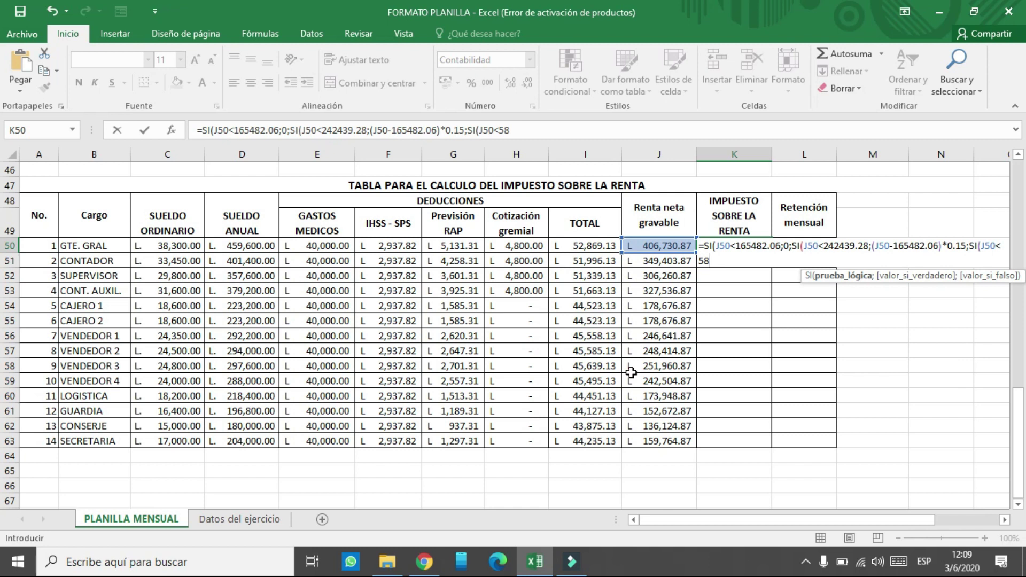
{"action": "type", "text": "6"}
{"action": "type", "text": "815.84"}
Begin the third SI's true result in K50 with (J50-242439.28)*0.2 and open an added term in parentheses
{"action": "type", "text": ";("}
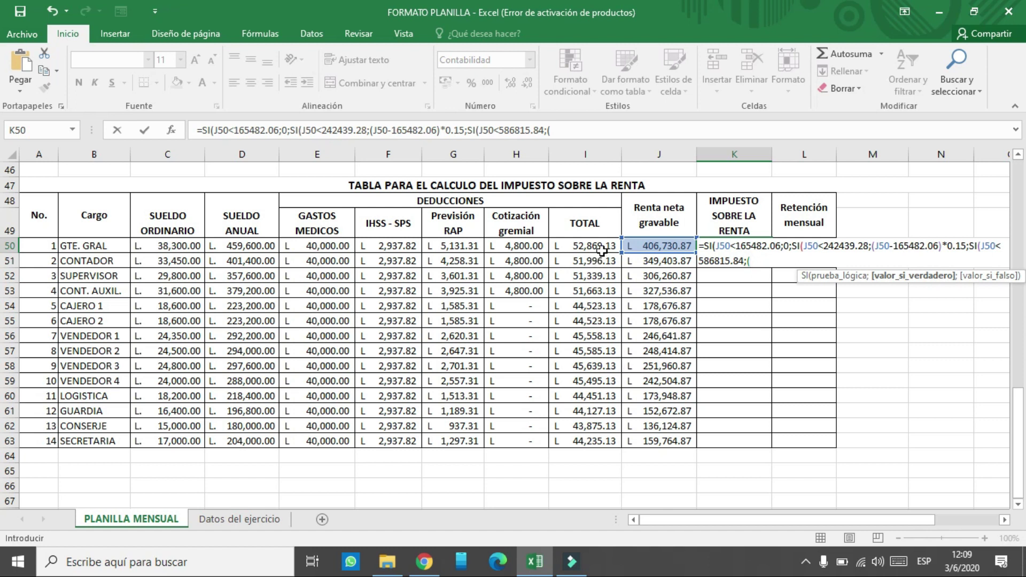
{"action": "left_click", "coordinate": [641, 245]}
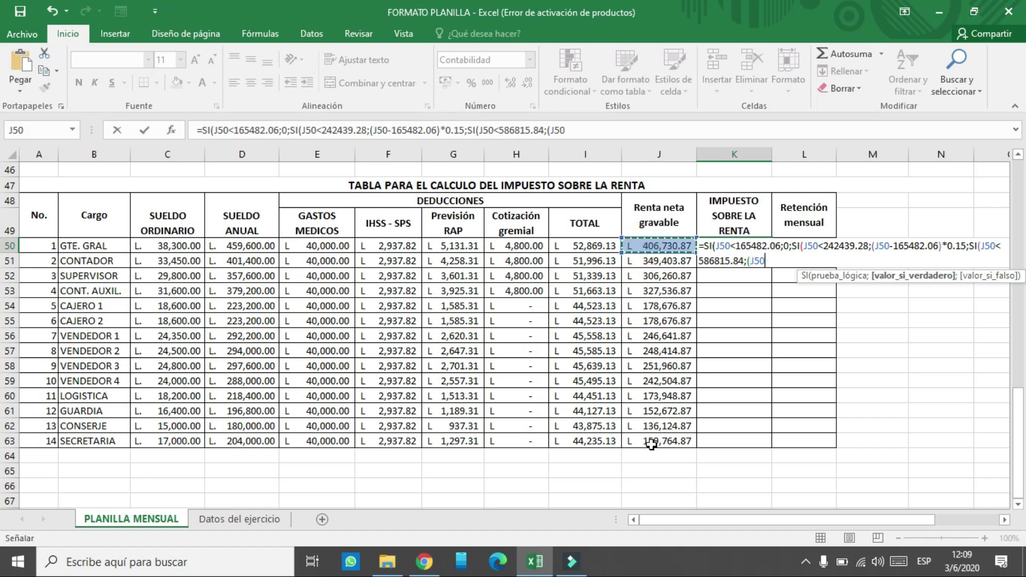
{"action": "type", "text": "-"}
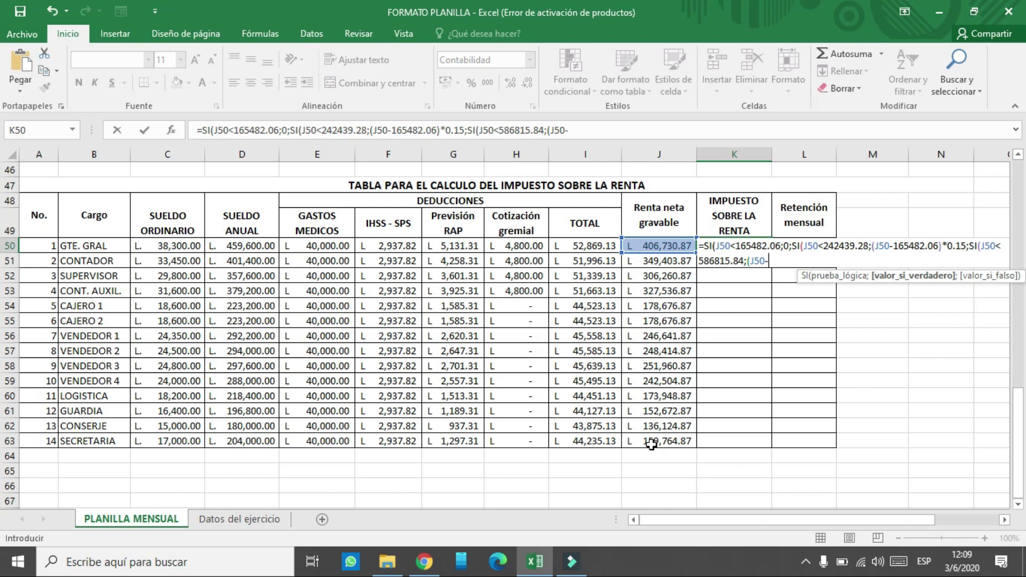
{"action": "type", "text": "242439.28"}
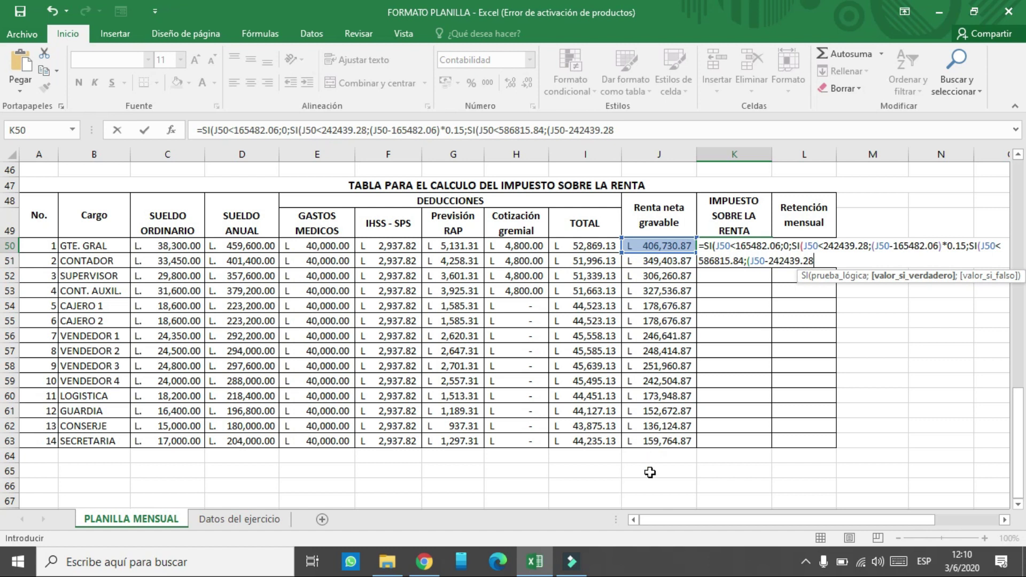
{"action": "type", "text": ")*0.2"}
{"action": "mouse_move", "coordinate": [571, 561]}
{"action": "type", "text": "+"}
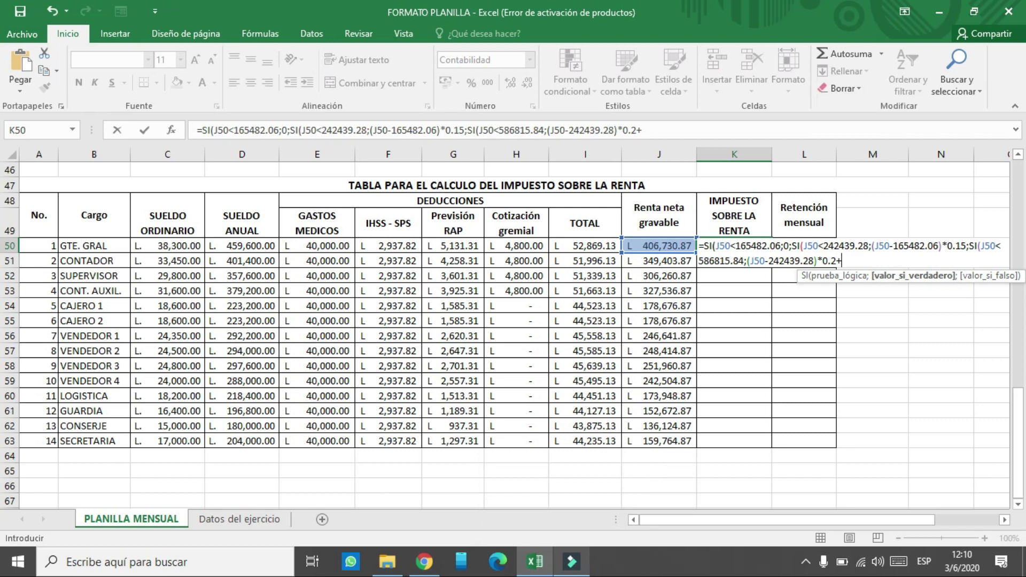
{"action": "type", "text": "("}
{"action": "type", "text": "A50"}
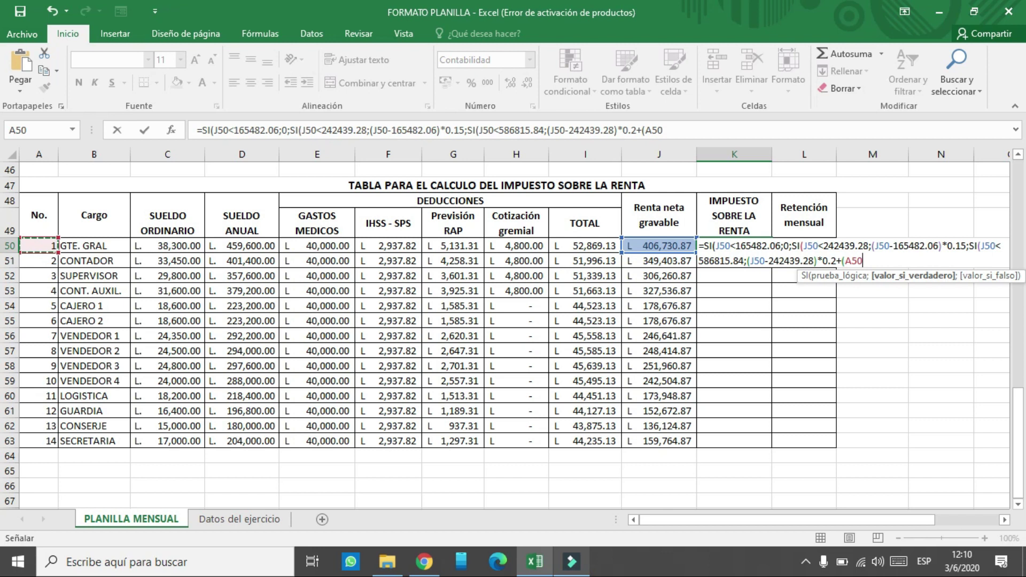
{"action": "key", "text": "BackSpace"}
{"action": "key", "text": "BackSpace"}
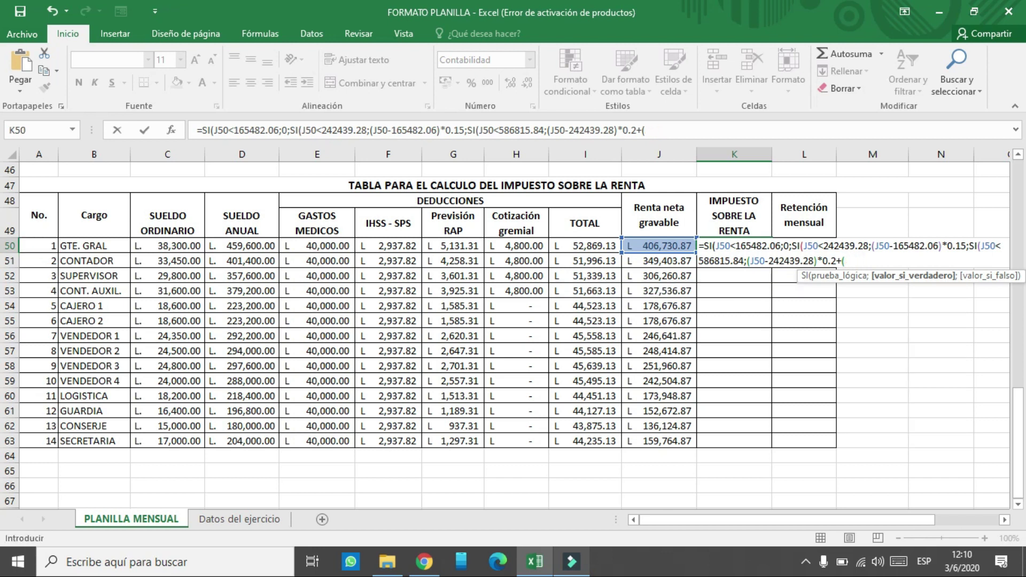
Complete the third SI's true result in K50 with the added term 76957.21*0.15, closing its parenthesis
{"action": "type", "text": "76"}
{"action": "type", "text": "95"}
{"action": "type", "text": "7"}
{"action": "type", "text": ".2"}
{"action": "type", "text": "1"}
{"action": "type", "text": "*"}
{"action": "type", "text": "0.15"}
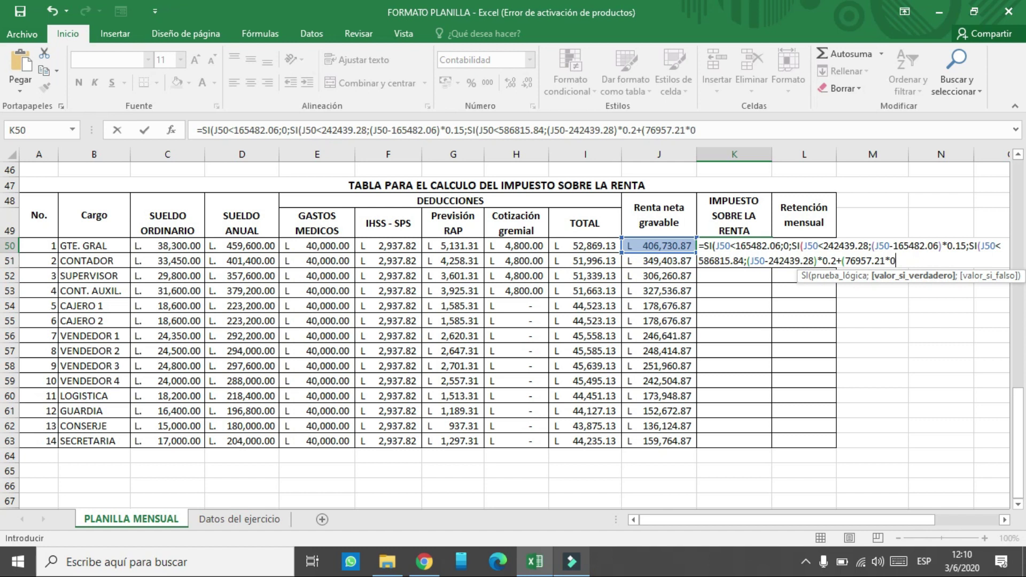
{"action": "type", "text": ");"}
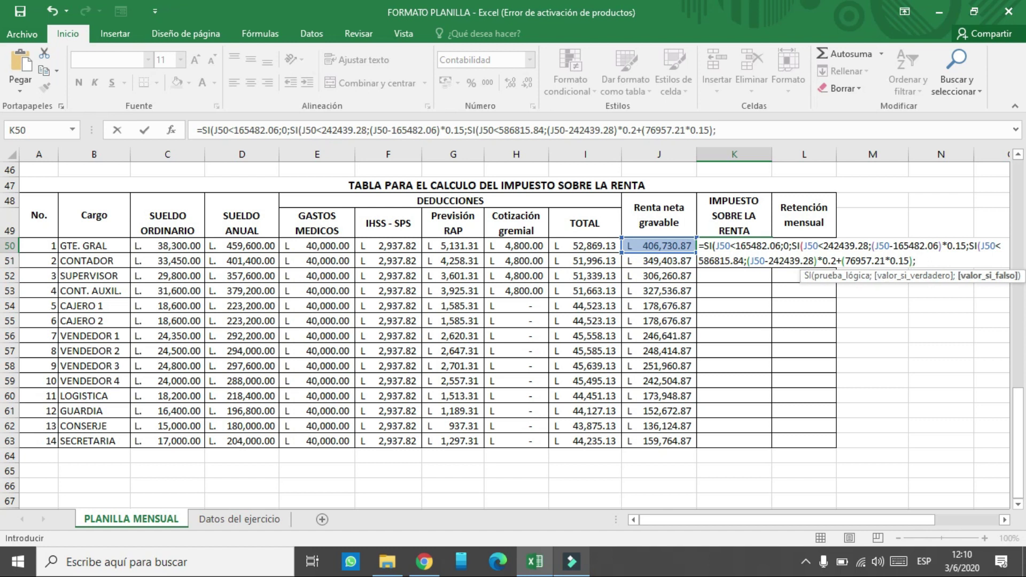
Enter (J50-536812.29)*0.25 as the start of the third SI's false result in the K50 formula
{"action": "type", "text": "("}
{"action": "left_click", "coordinate": [658, 246]}
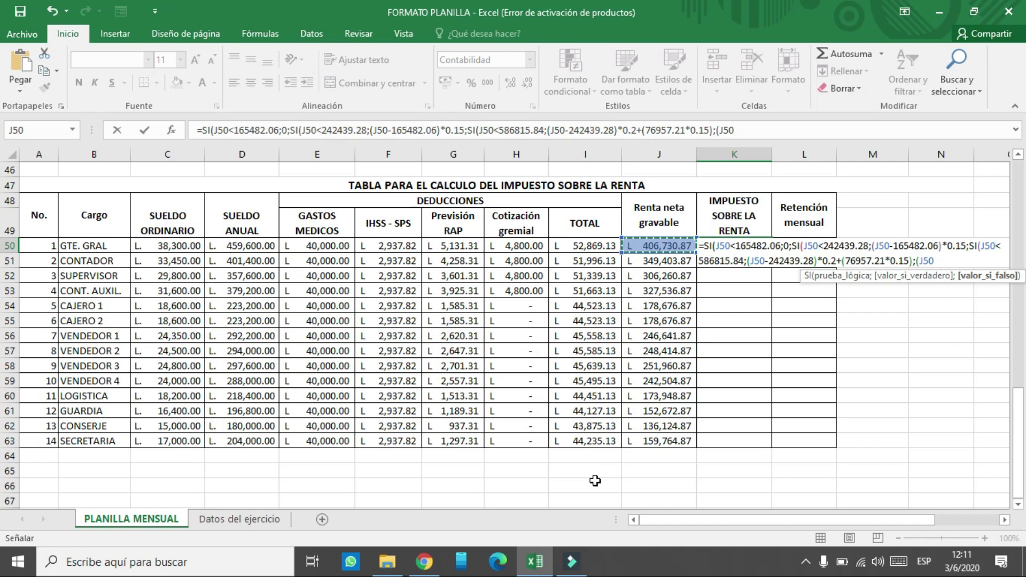
{"action": "type", "text": "-"}
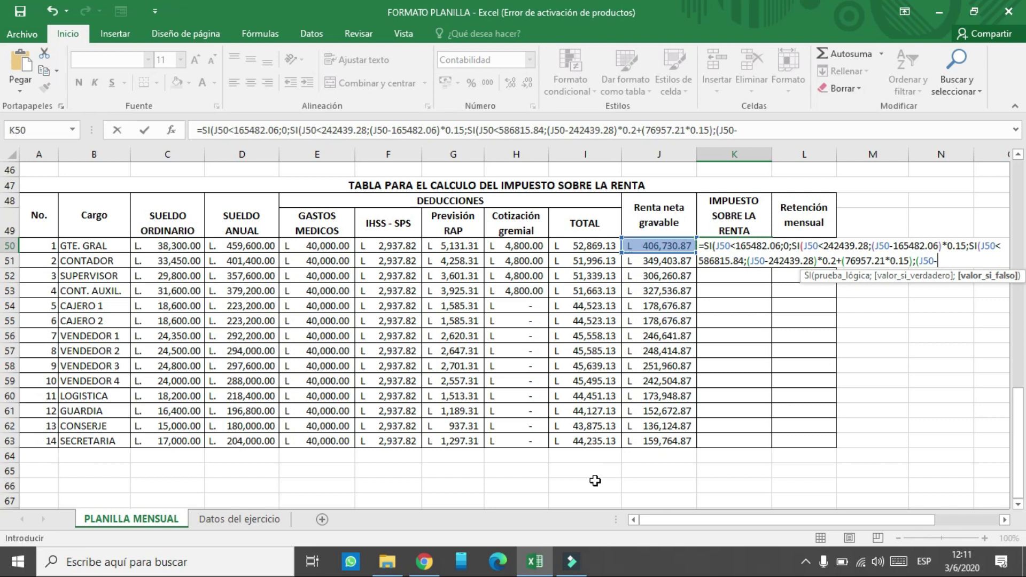
{"action": "type", "text": "536812.29"}
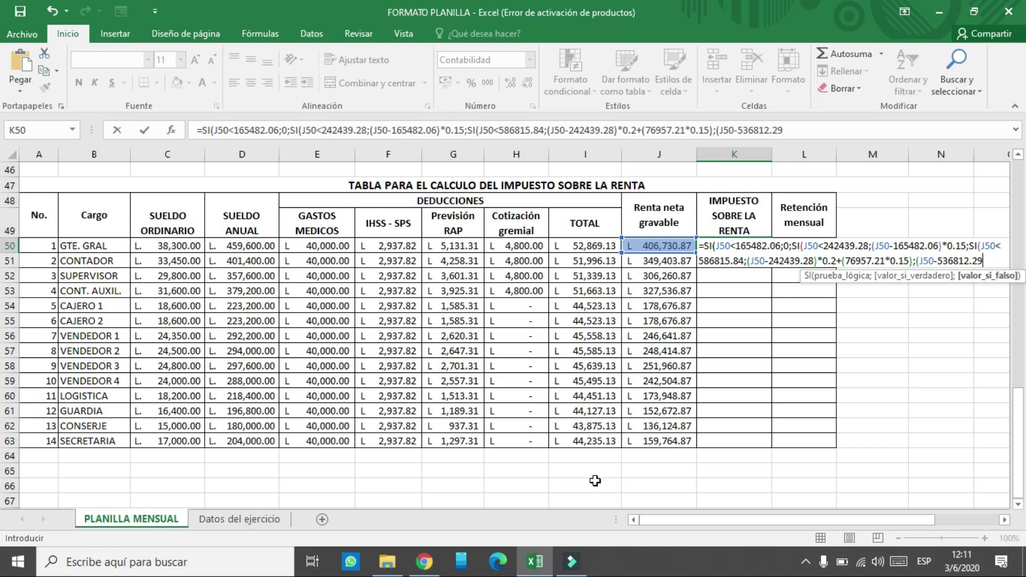
{"action": "type", "text": ")*0.25"}
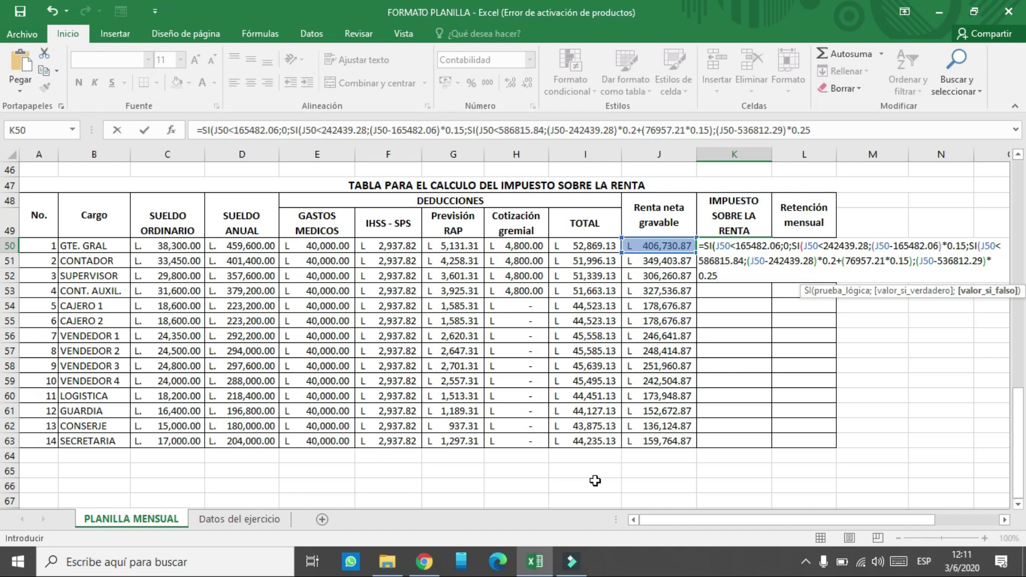
Complete the K50 formula by adding (34437655*0.2)+76957.21*0.15 and closing all the SI functions, and fill it down through K63
{"action": "type", "text": "+("}
{"action": "type", "text": "344376"}
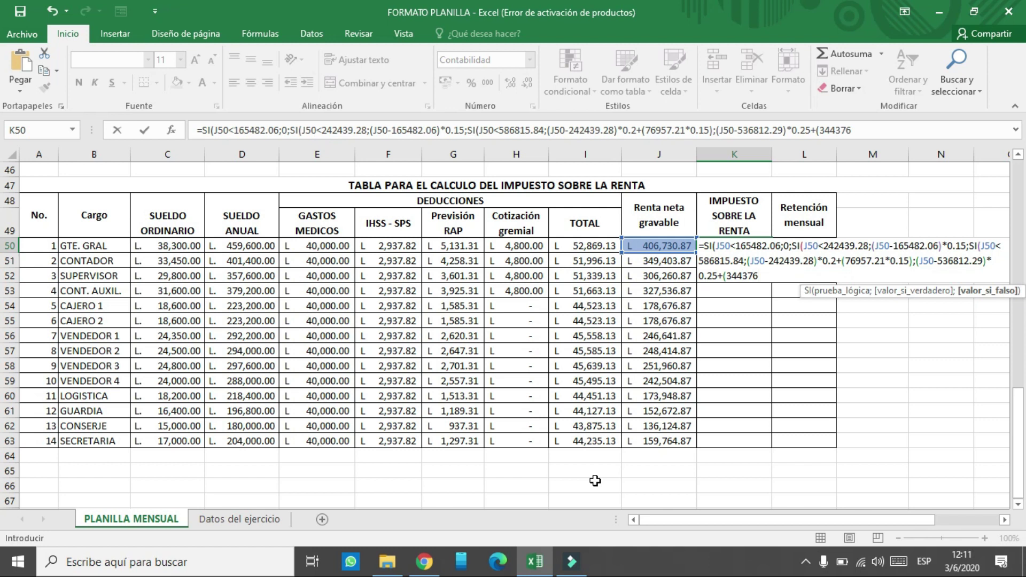
{"action": "type", "text": "55*0.2)+76957.21*0.1"}
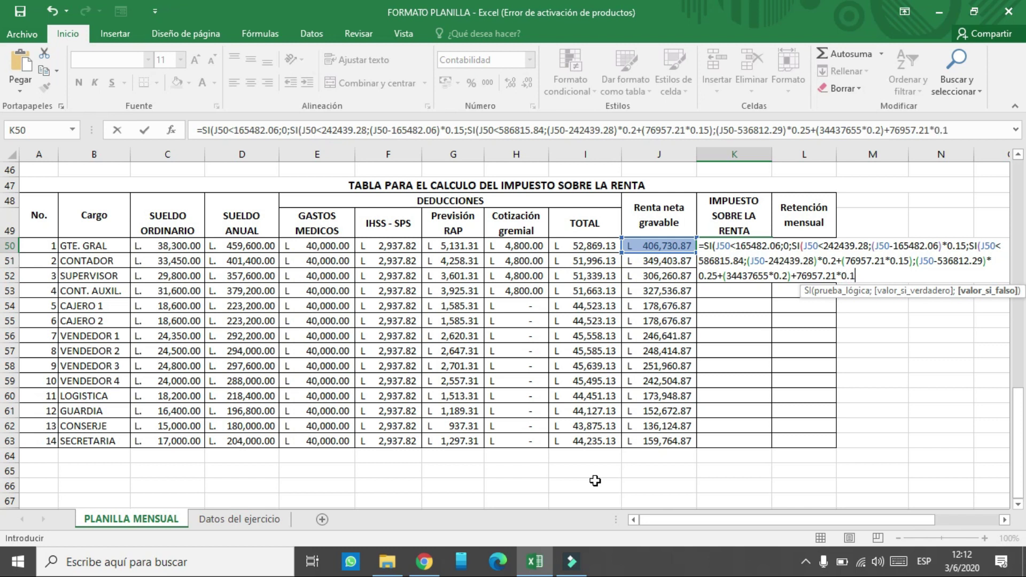
{"action": "type", "text": "))"}
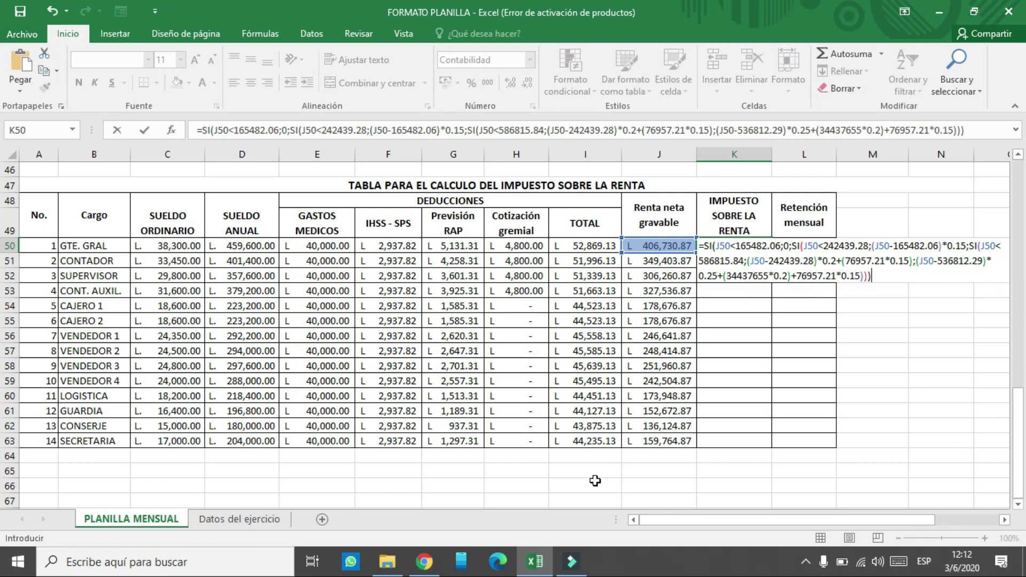
{"action": "key", "text": "Return"}
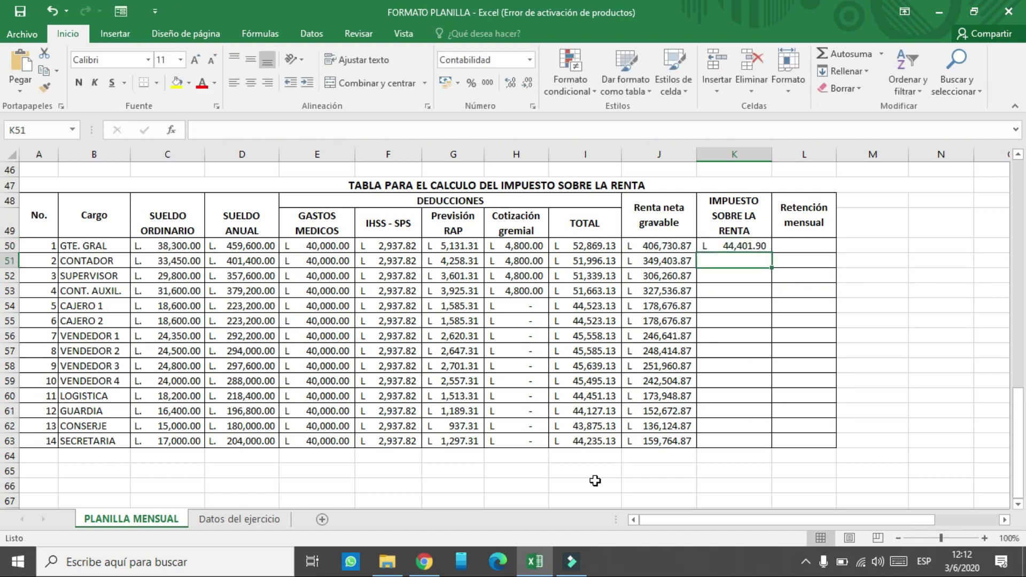
{"action": "left_click", "coordinate": [748, 246]}
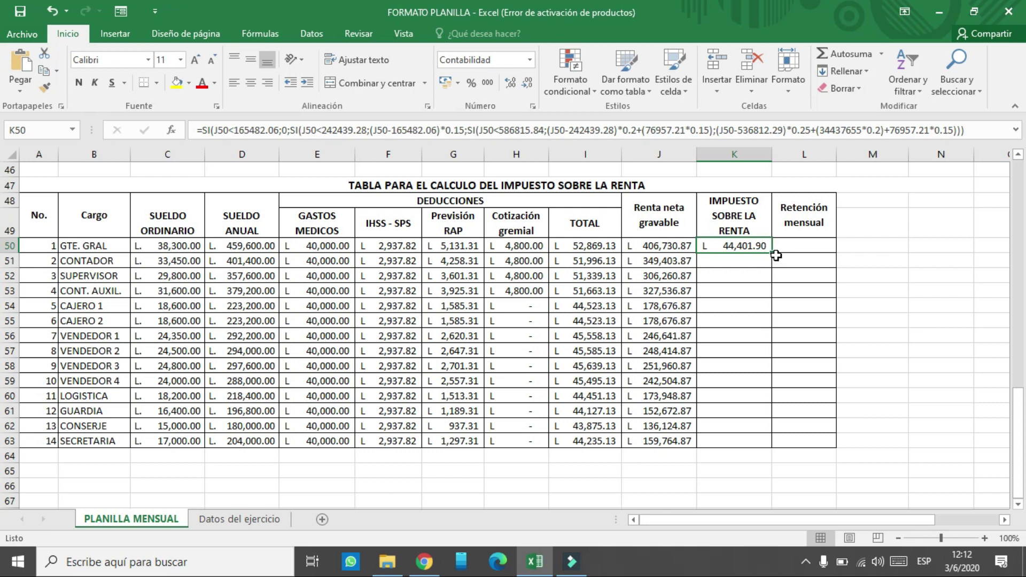
{"action": "left_click_drag", "start_coordinate": [771, 253], "coordinate": [754, 444]}
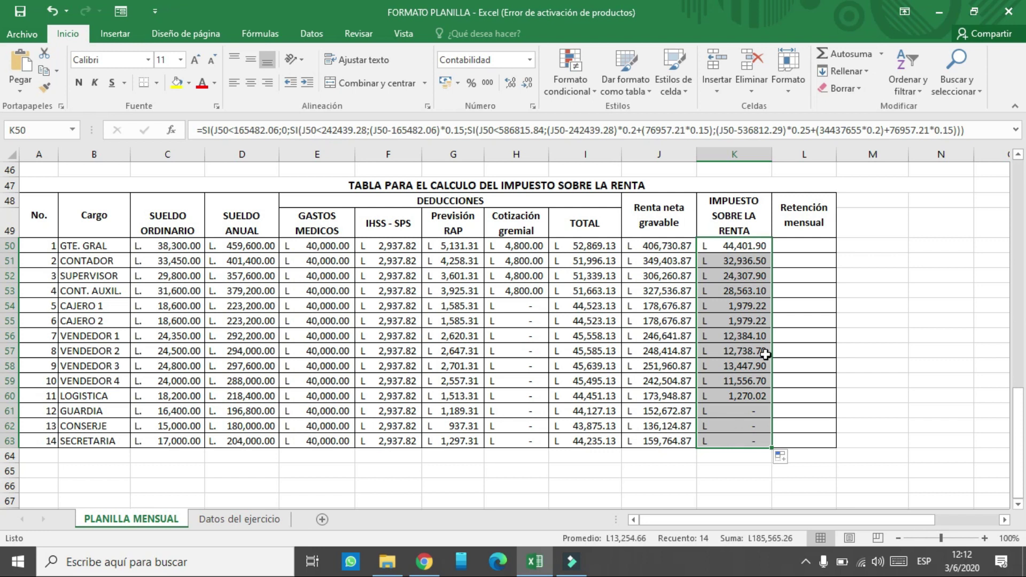
Calculate the Retención mensual in L50 as K50/12 and fill the formula down through L63
{"action": "left_click", "coordinate": [796, 248]}
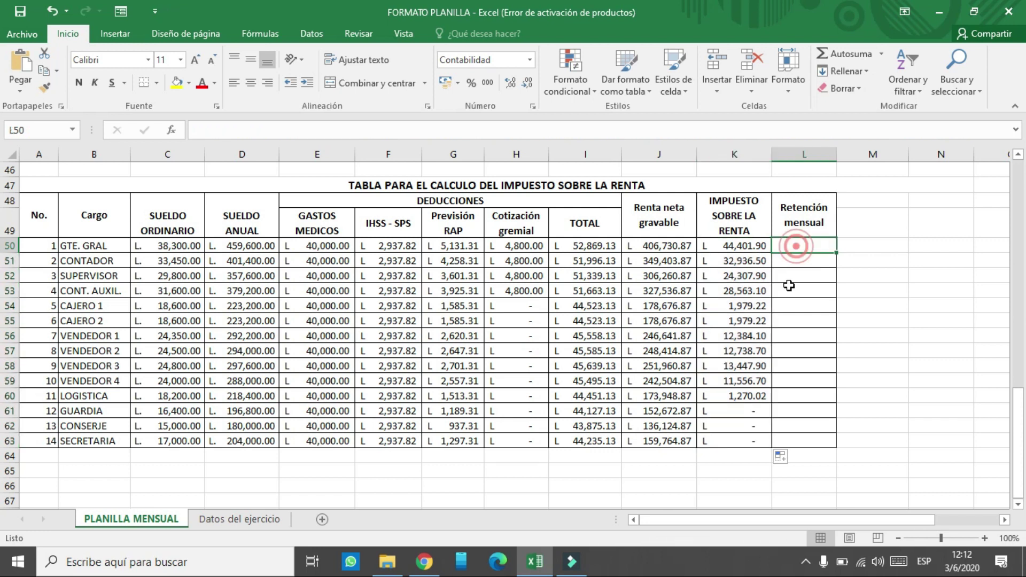
{"action": "mouse_move", "coordinate": [535, 561]}
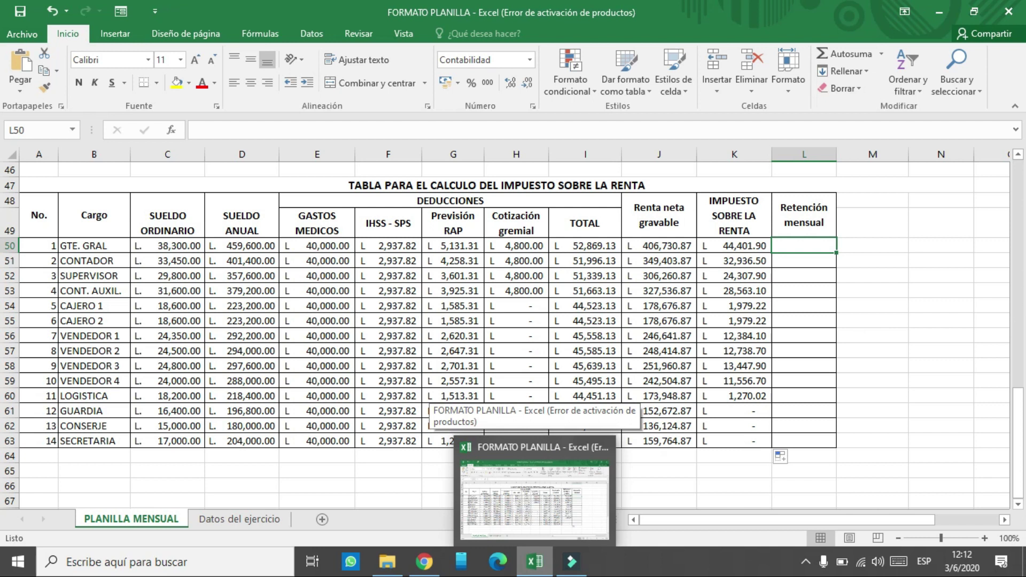
{"action": "type", "text": "="}
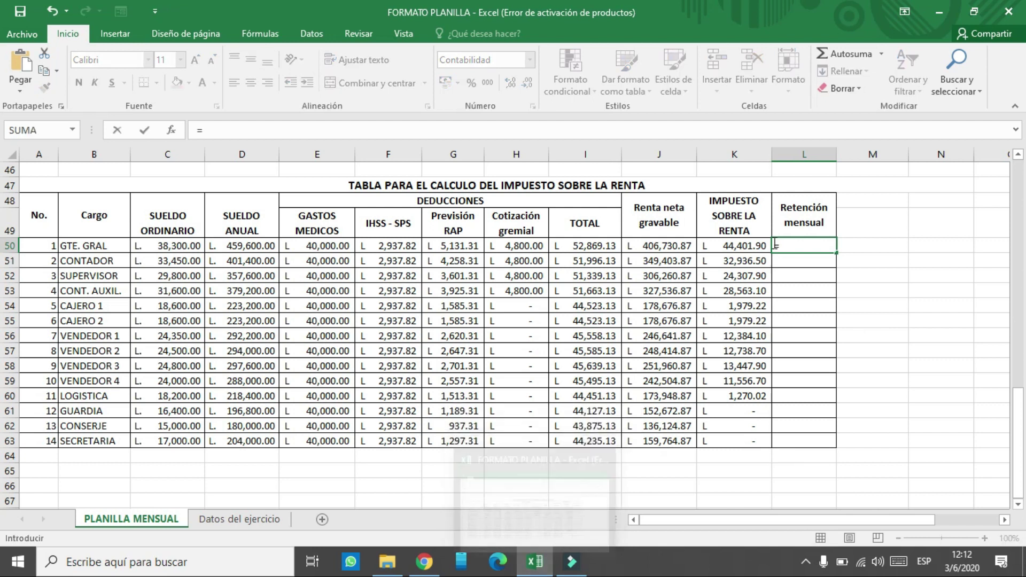
{"action": "left_click", "coordinate": [748, 246]}
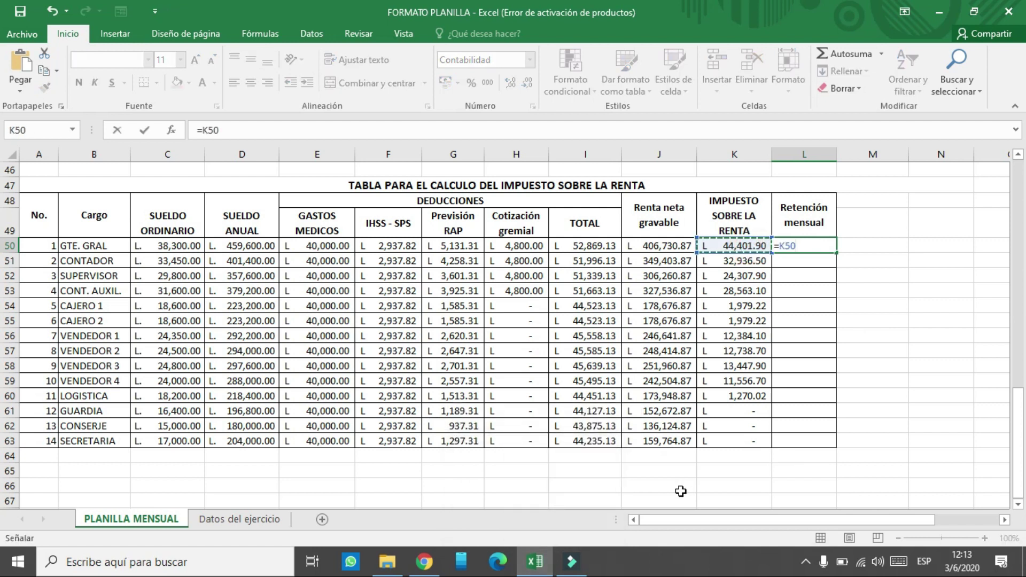
{"action": "type", "text": "/12"}
{"action": "key", "text": "Return"}
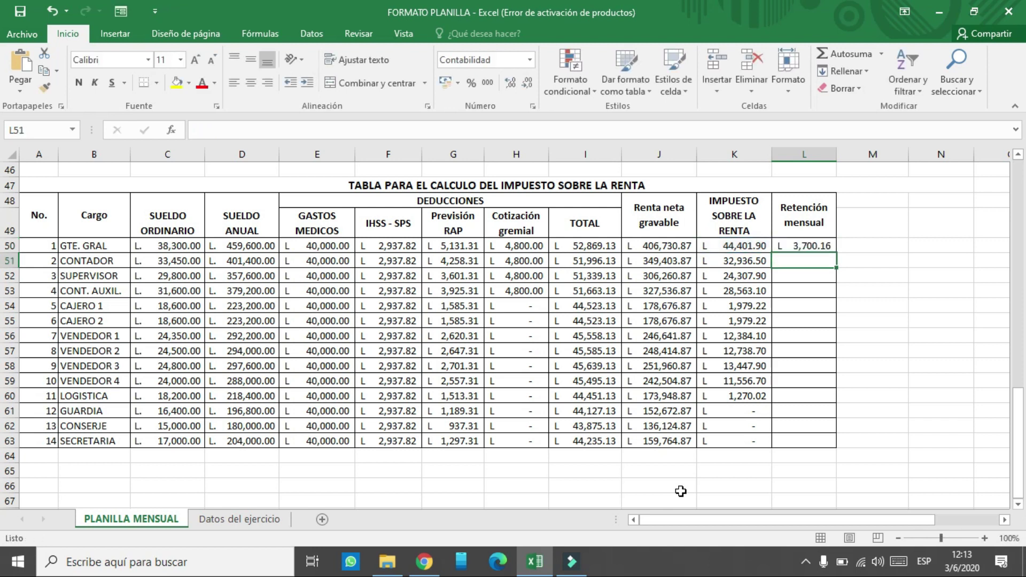
{"action": "left_click", "coordinate": [827, 250]}
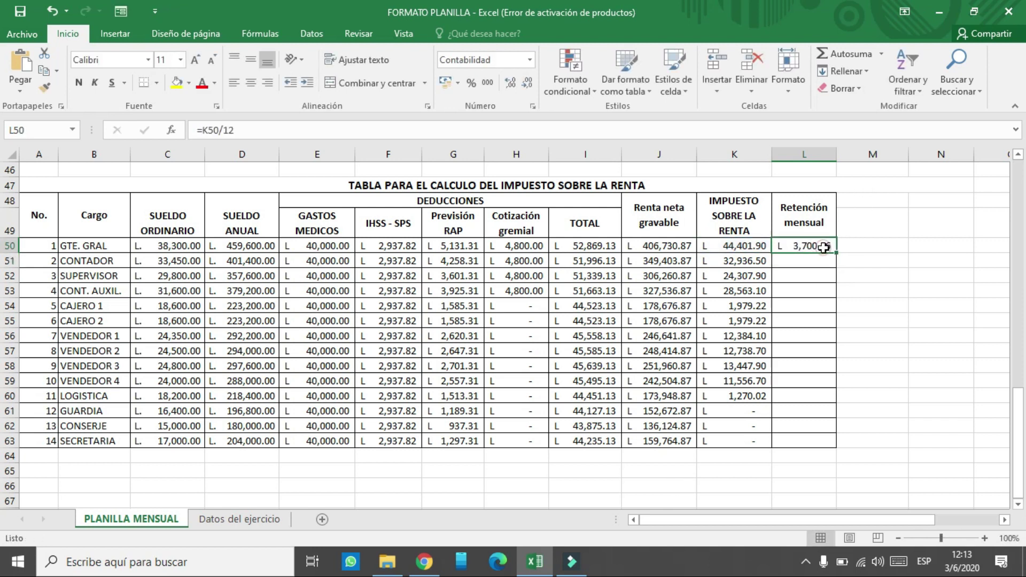
{"action": "left_click_drag", "start_coordinate": [836, 255], "coordinate": [829, 447]}
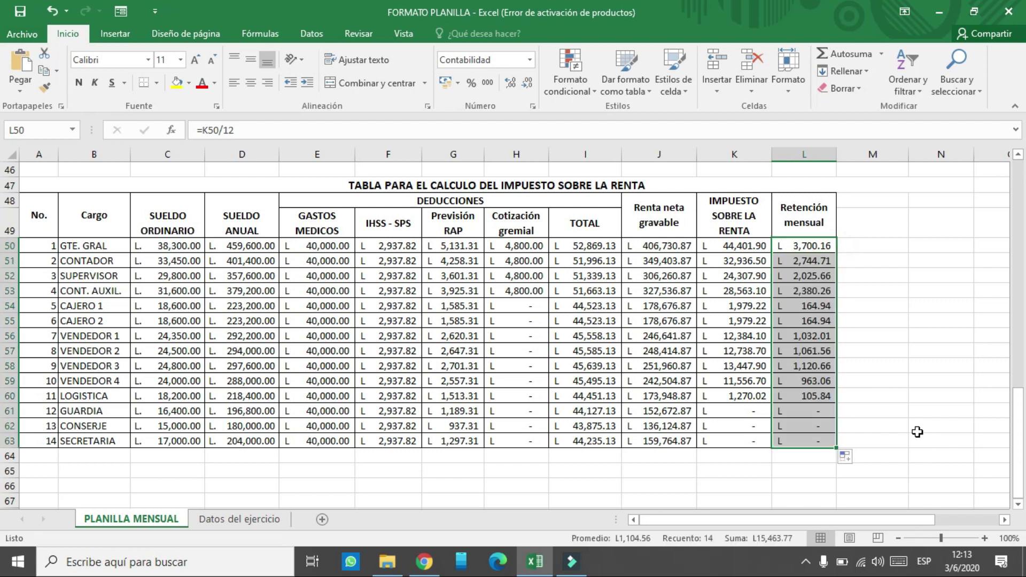
Inspect the ISR deduction formula for GTE. GRAL in J9 of the payroll table
{"action": "scroll", "coordinate": [725, 343], "scroll_direction": "up", "scroll_amount": 1}
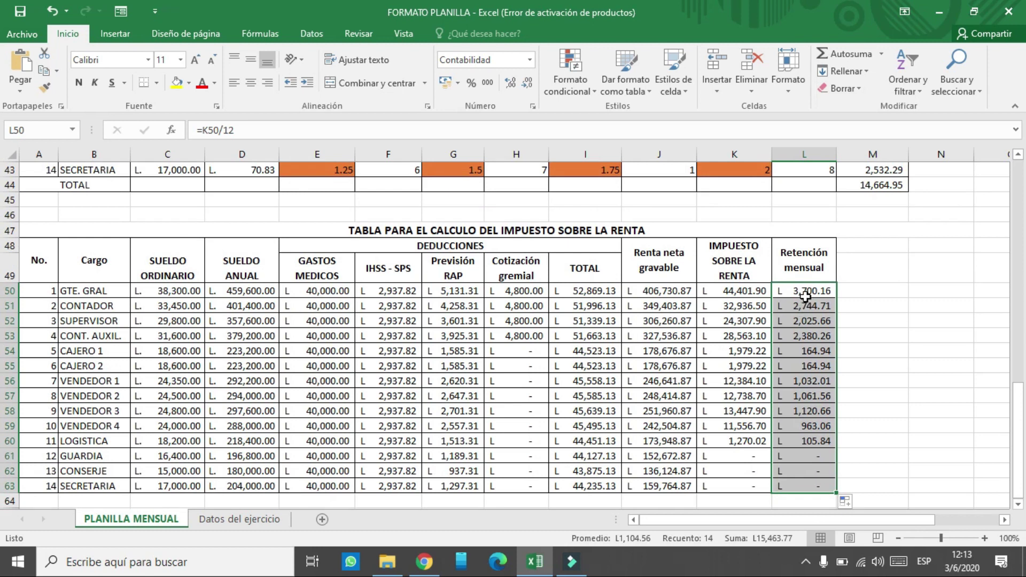
{"action": "scroll", "coordinate": [805, 296], "scroll_direction": "up", "scroll_amount": 14}
{"action": "scroll", "coordinate": [800, 298], "scroll_direction": "down", "scroll_amount": 1}
{"action": "scroll", "coordinate": [730, 320], "scroll_direction": "up", "scroll_amount": 1}
{"action": "scroll", "coordinate": [730, 320], "scroll_direction": "down", "scroll_amount": 1}
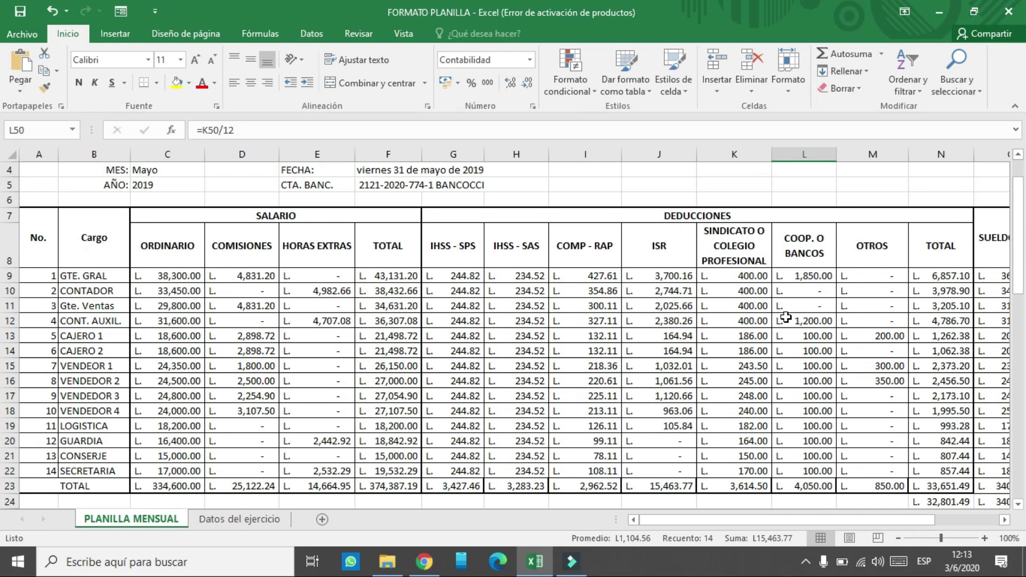
{"action": "left_click", "coordinate": [673, 276]}
{"action": "left_click", "coordinate": [673, 277]}
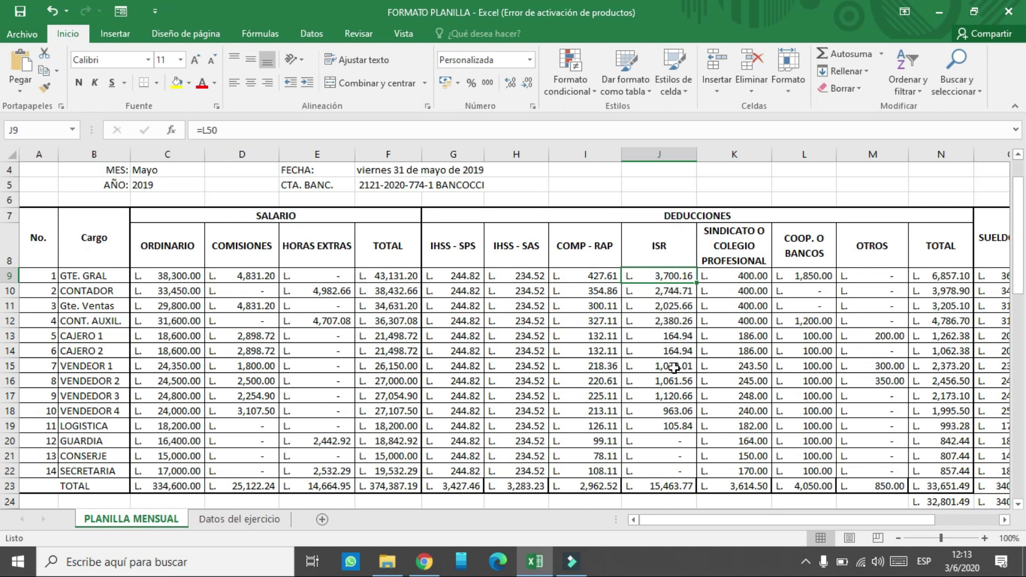
Compare the Retención mensual column of the income tax table with the ISR column of the payroll table
{"action": "scroll", "coordinate": [695, 374], "scroll_direction": "down", "scroll_amount": 8}
{"action": "scroll", "coordinate": [698, 378], "scroll_direction": "down", "scroll_amount": 7}
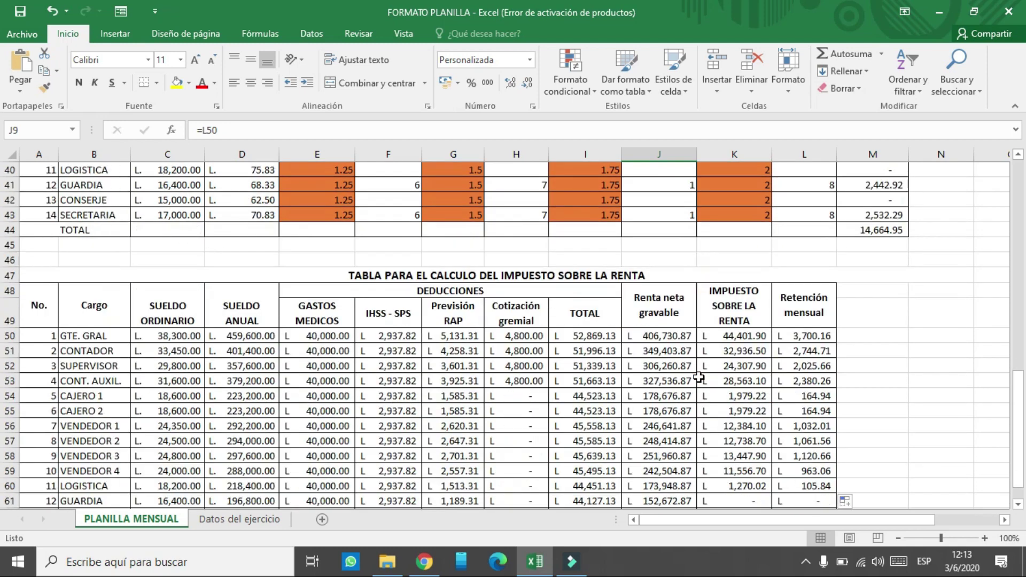
{"action": "scroll", "coordinate": [698, 377], "scroll_direction": "up", "scroll_amount": 1}
{"action": "scroll", "coordinate": [697, 378], "scroll_direction": "down", "scroll_amount": 3}
{"action": "scroll", "coordinate": [699, 377], "scroll_direction": "down", "scroll_amount": 1}
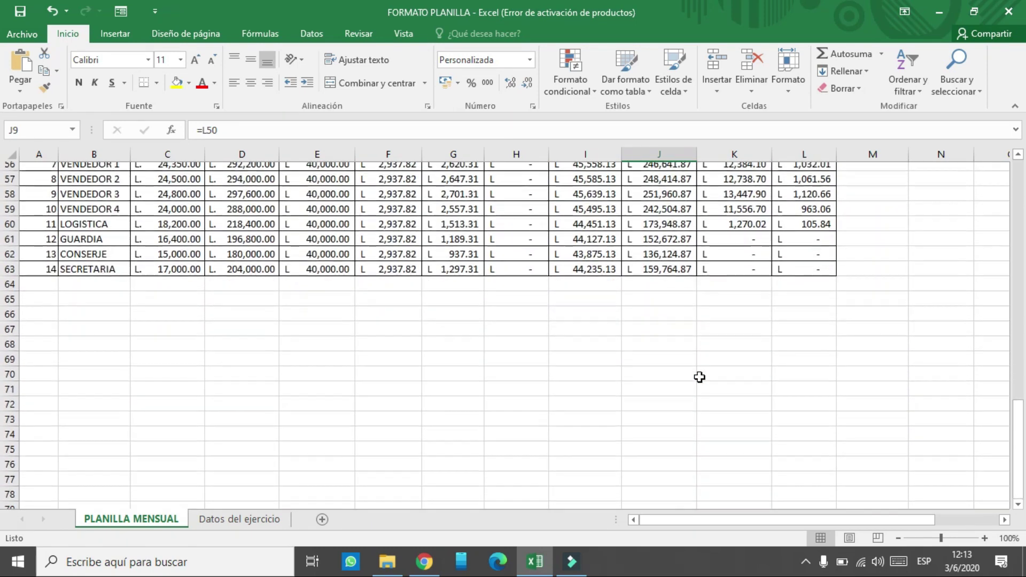
{"action": "scroll", "coordinate": [699, 373], "scroll_direction": "up", "scroll_amount": 3}
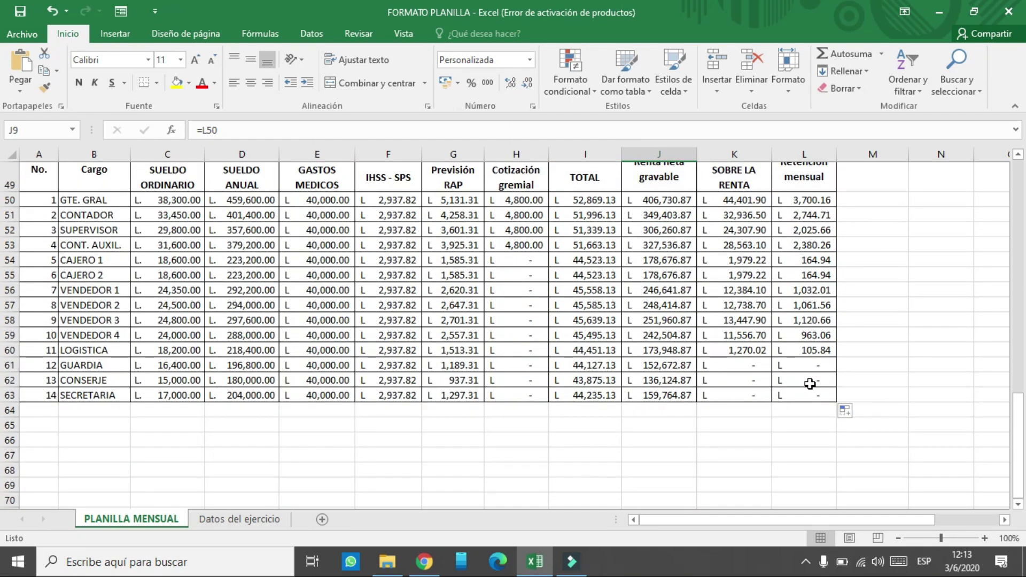
{"action": "scroll", "coordinate": [810, 384], "scroll_direction": "up", "scroll_amount": 12}
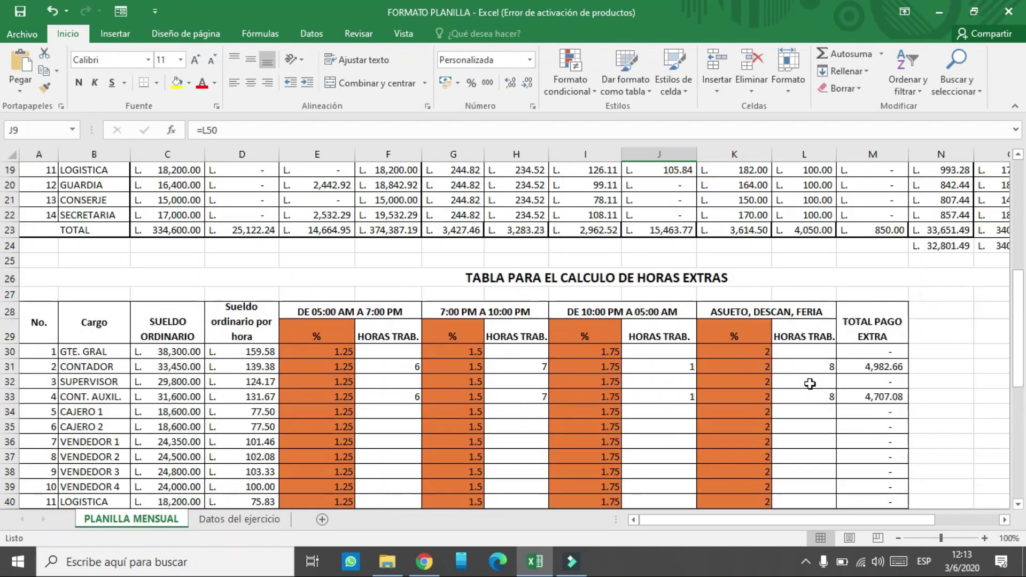
{"action": "scroll", "coordinate": [810, 384], "scroll_direction": "up", "scroll_amount": 2}
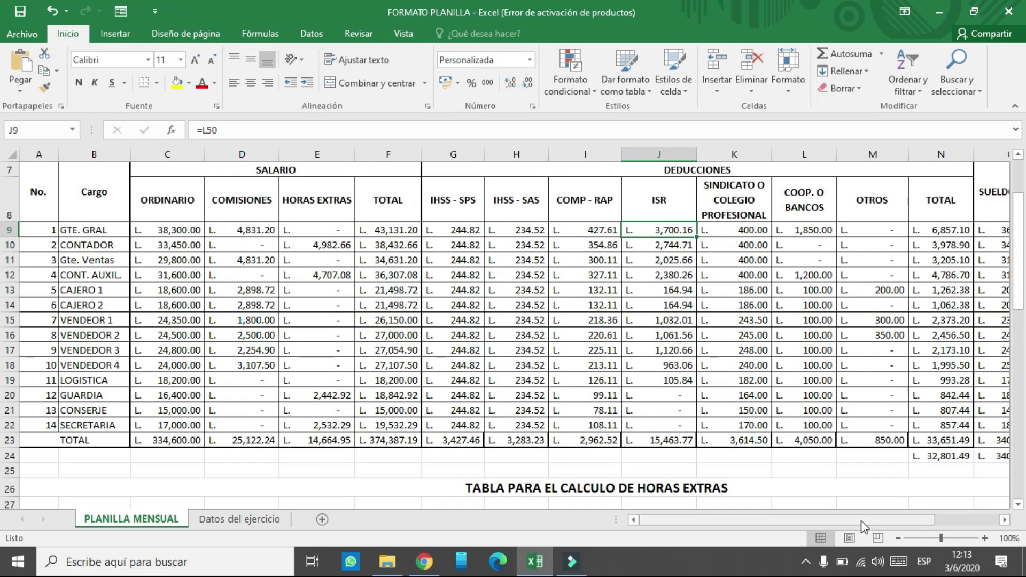
Inspect the SUELDO NETO formula in O9 and the cells it refers to, leaving it as it is
{"action": "left_click_drag", "start_coordinate": [862, 519], "coordinate": [903, 515]}
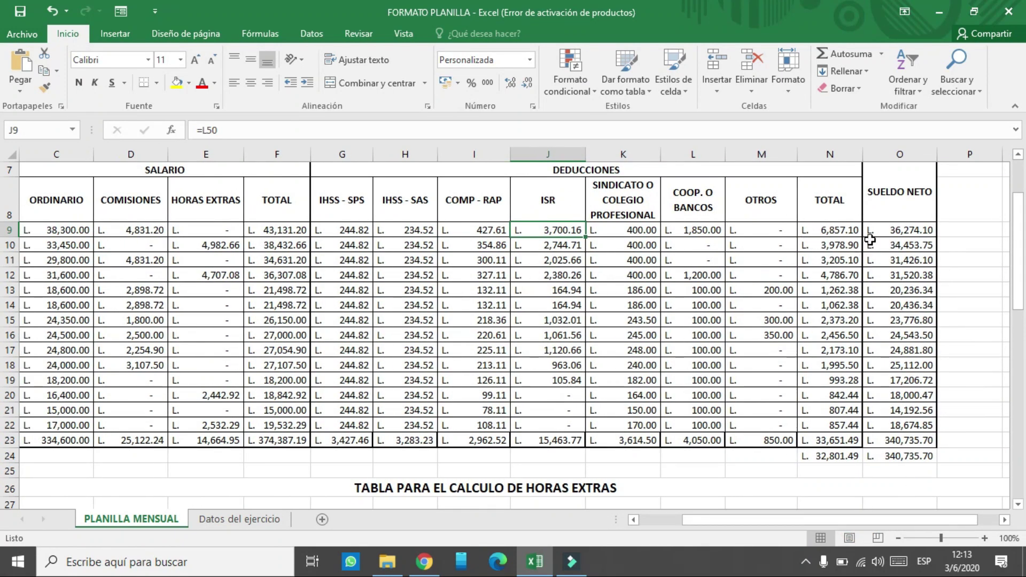
{"action": "left_click", "coordinate": [884, 231]}
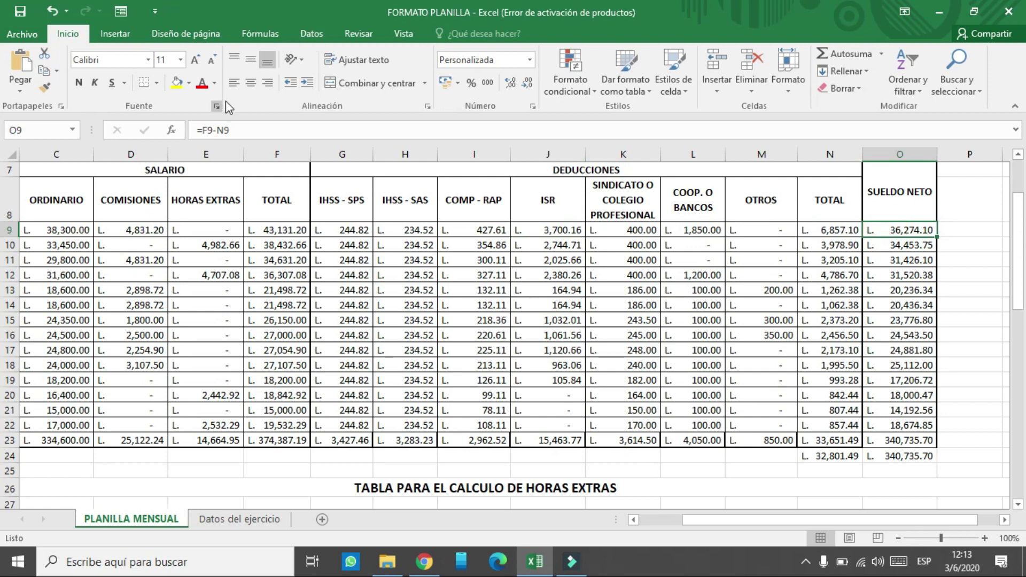
{"action": "left_click", "coordinate": [244, 130]}
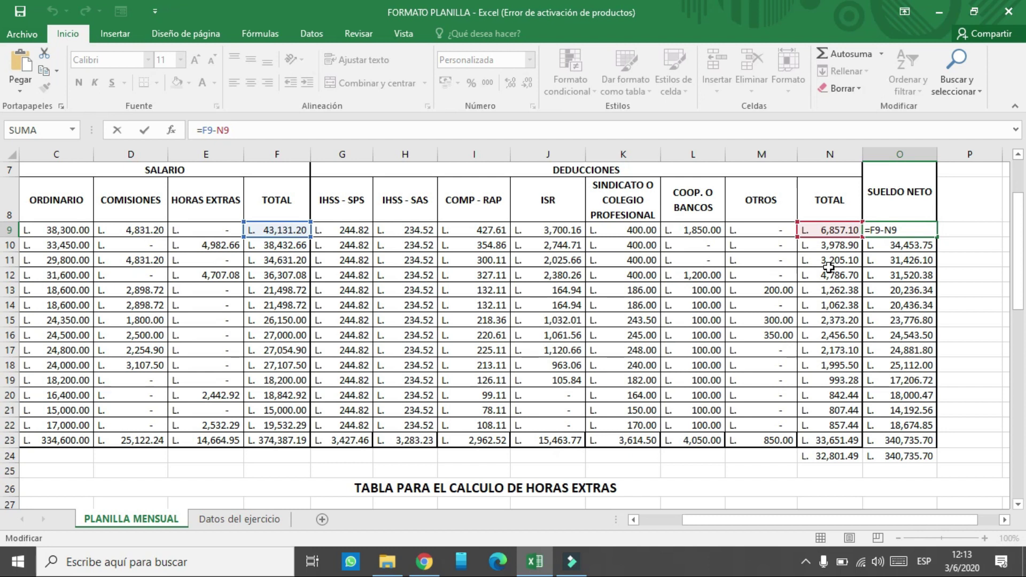
{"action": "key", "text": "Return"}
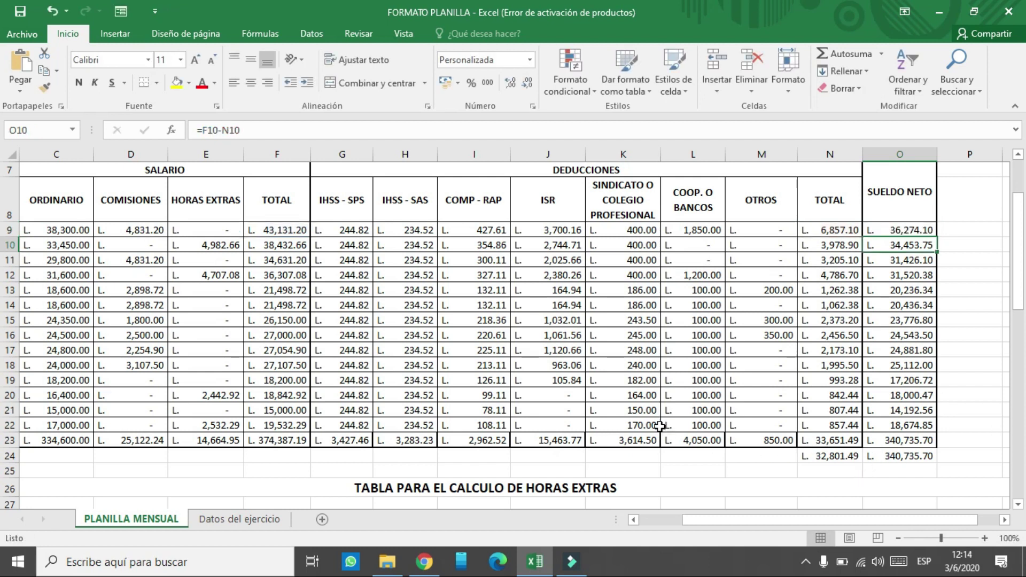
Review the payroll, overtime and income tax tables, including the nested SI formula in K50
{"action": "scroll", "coordinate": [648, 419], "scroll_direction": "up", "scroll_amount": 1}
{"action": "scroll", "coordinate": [648, 419], "scroll_direction": "up", "scroll_amount": 2}
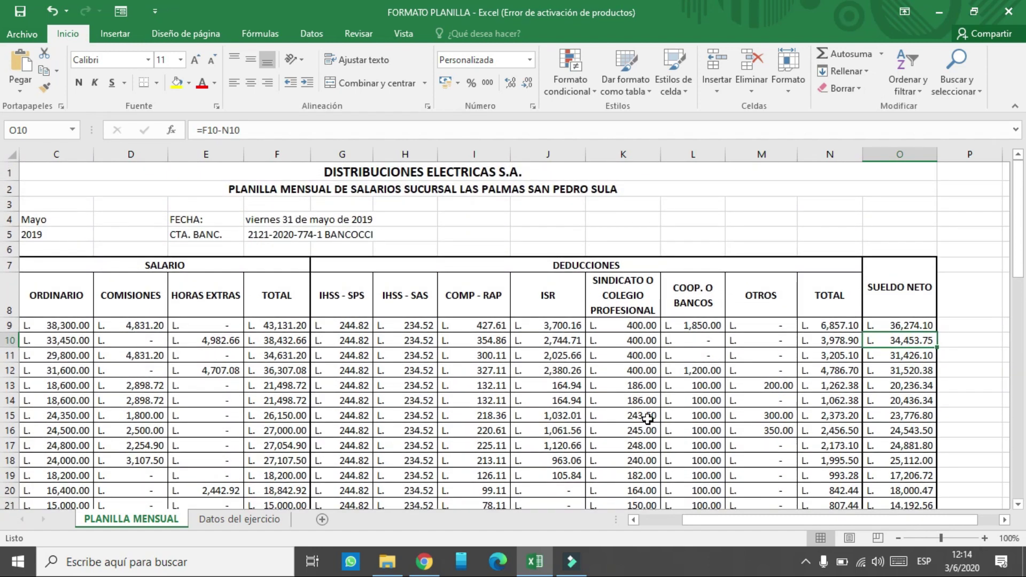
{"action": "scroll", "coordinate": [647, 419], "scroll_direction": "down", "scroll_amount": 2}
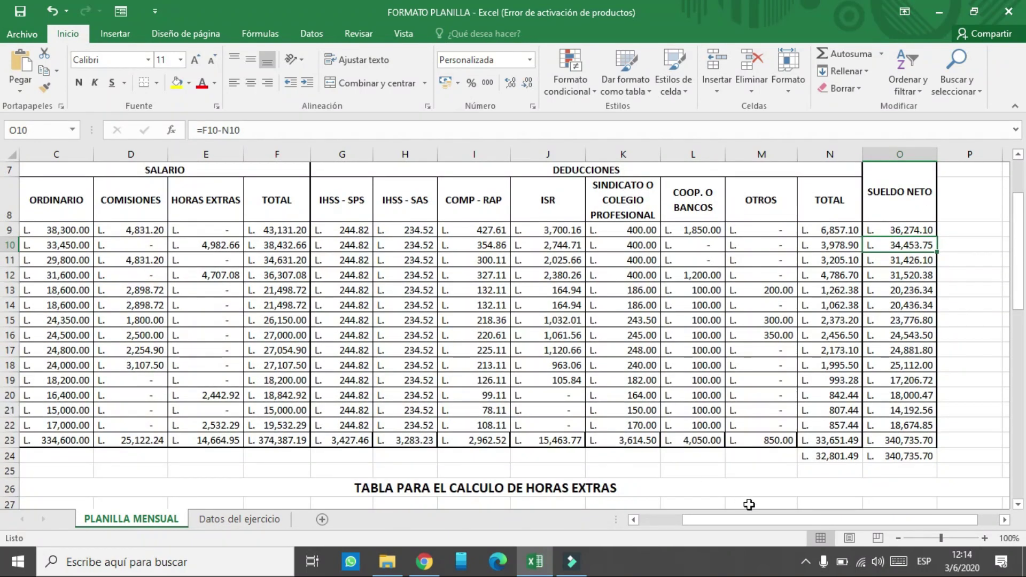
{"action": "left_click_drag", "start_coordinate": [796, 530], "coordinate": [724, 528]}
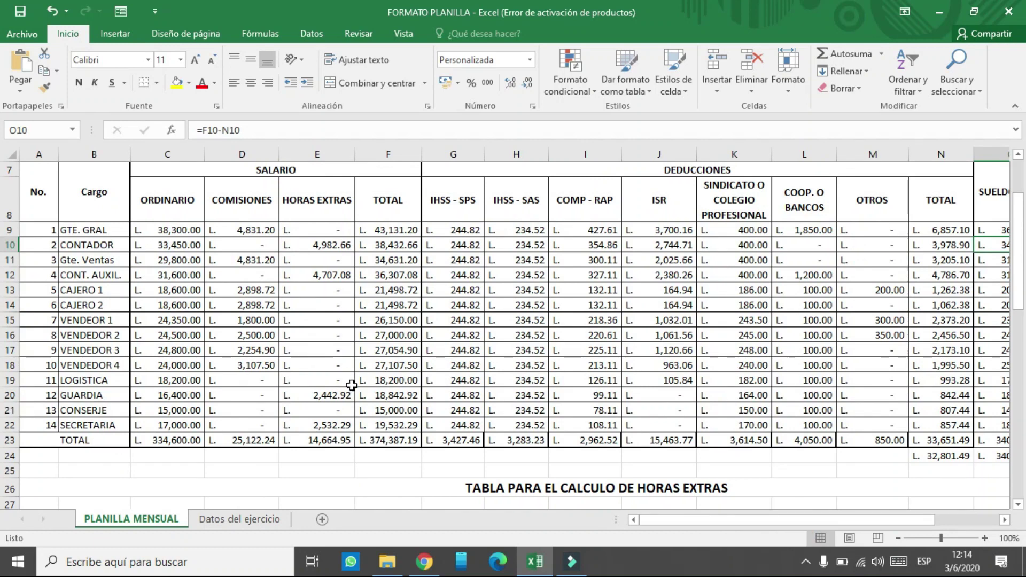
{"action": "scroll", "coordinate": [347, 363], "scroll_direction": "down", "scroll_amount": 1}
{"action": "scroll", "coordinate": [348, 363], "scroll_direction": "up", "scroll_amount": 2}
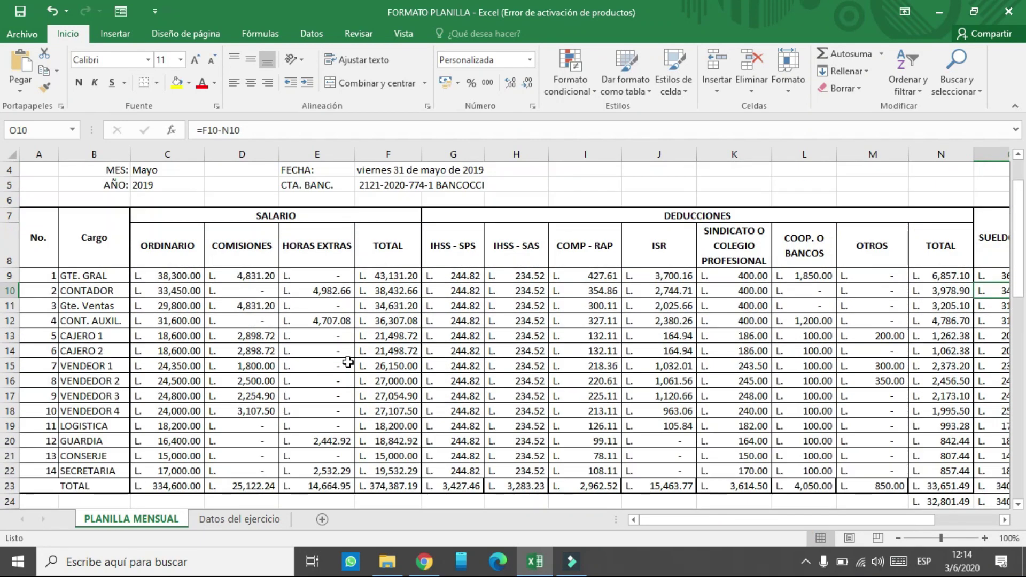
{"action": "scroll", "coordinate": [348, 363], "scroll_direction": "down", "scroll_amount": 11}
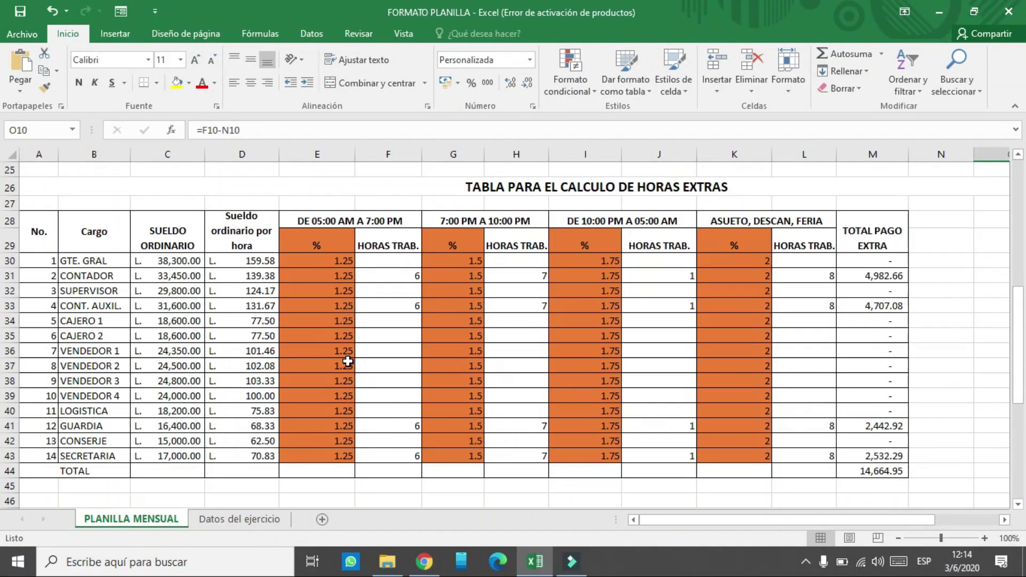
{"action": "scroll", "coordinate": [348, 363], "scroll_direction": "down", "scroll_amount": 3}
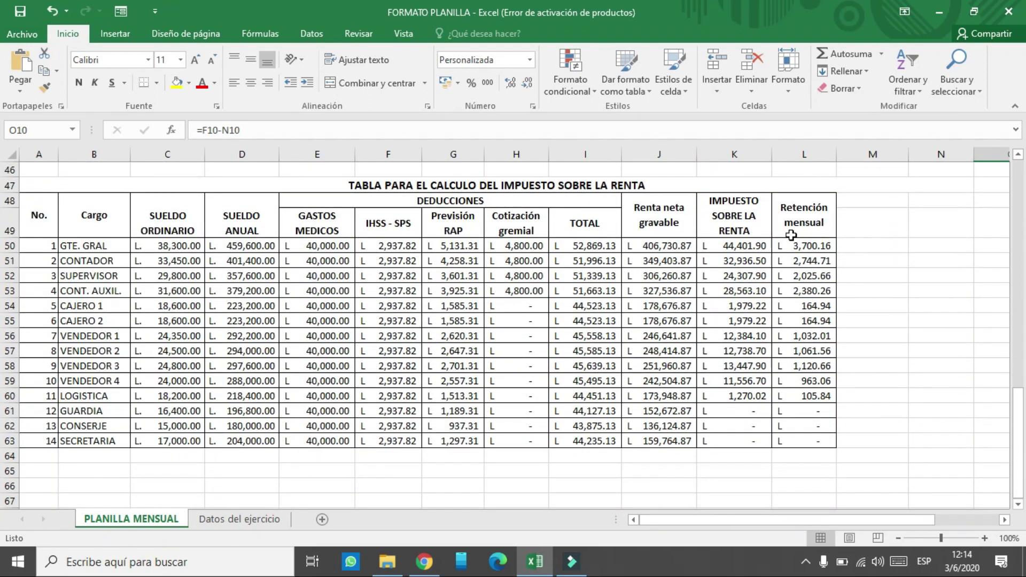
{"action": "left_click", "coordinate": [762, 247]}
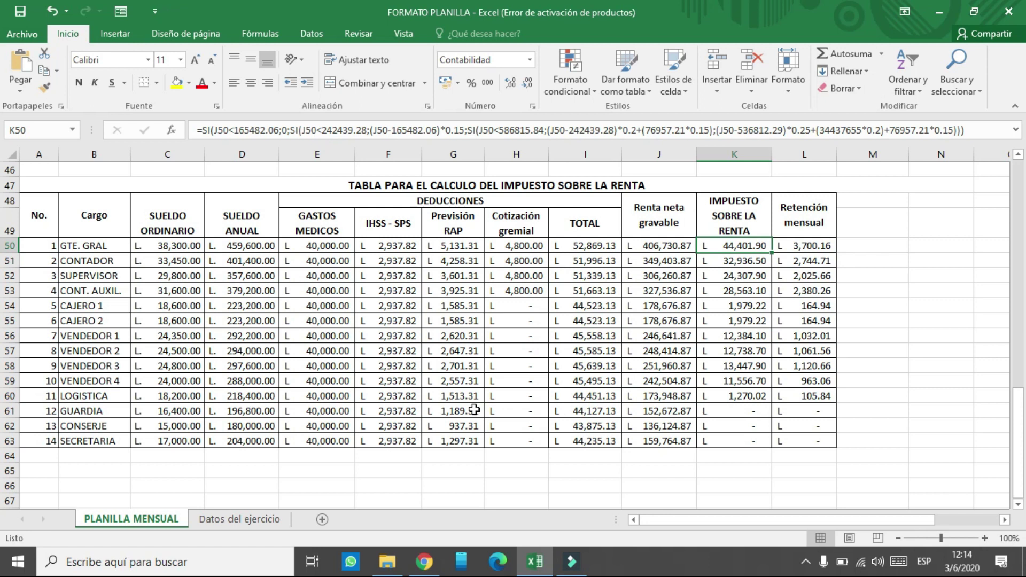
{"action": "scroll", "coordinate": [474, 406], "scroll_direction": "up", "scroll_amount": 15}
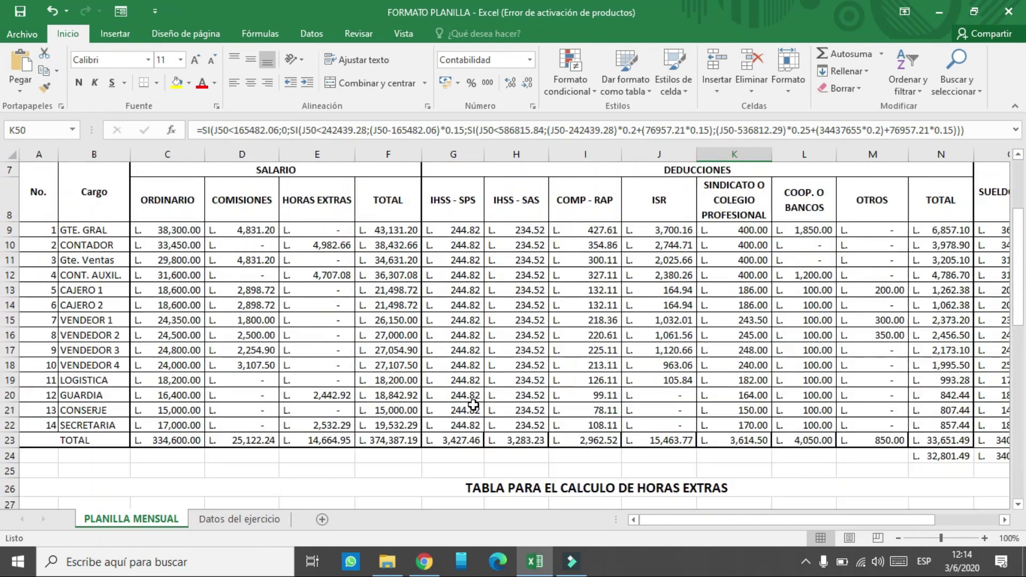
{"action": "scroll", "coordinate": [473, 405], "scroll_direction": "up", "scroll_amount": 1}
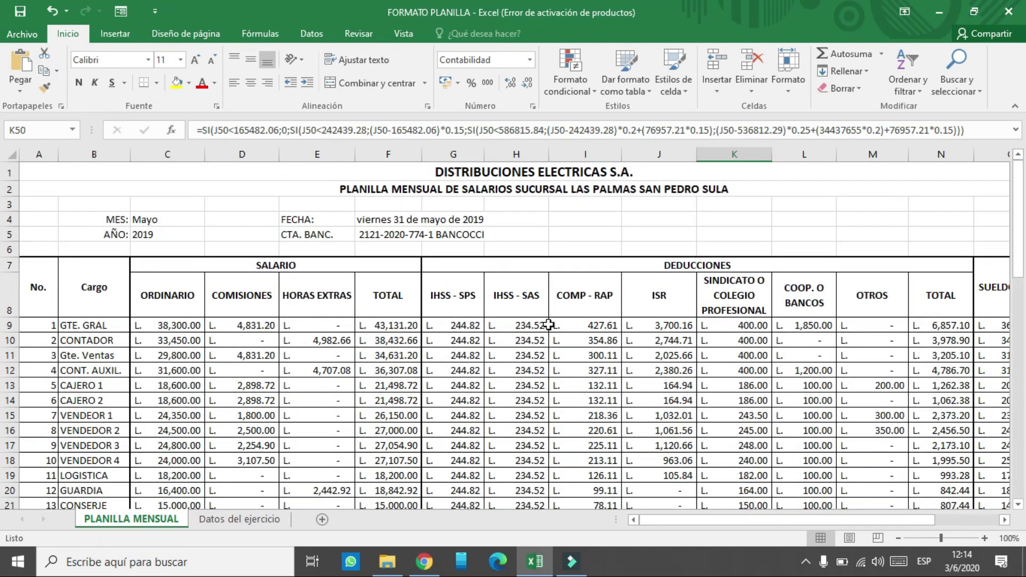